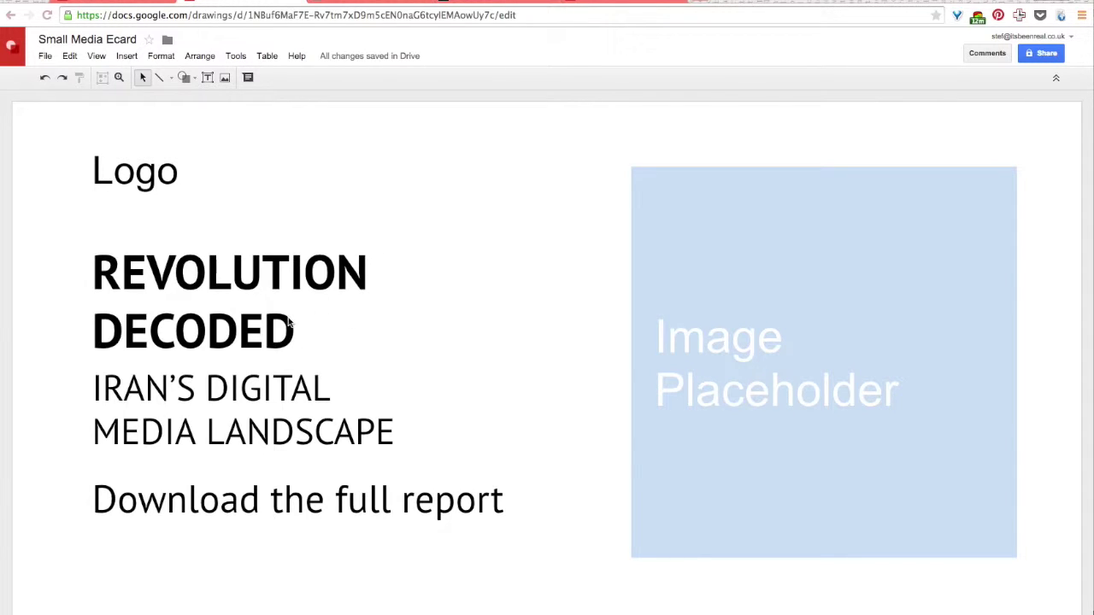
Step: Set the REVOLUTION DECODED headline text to 25 pt
double_click(265, 333)
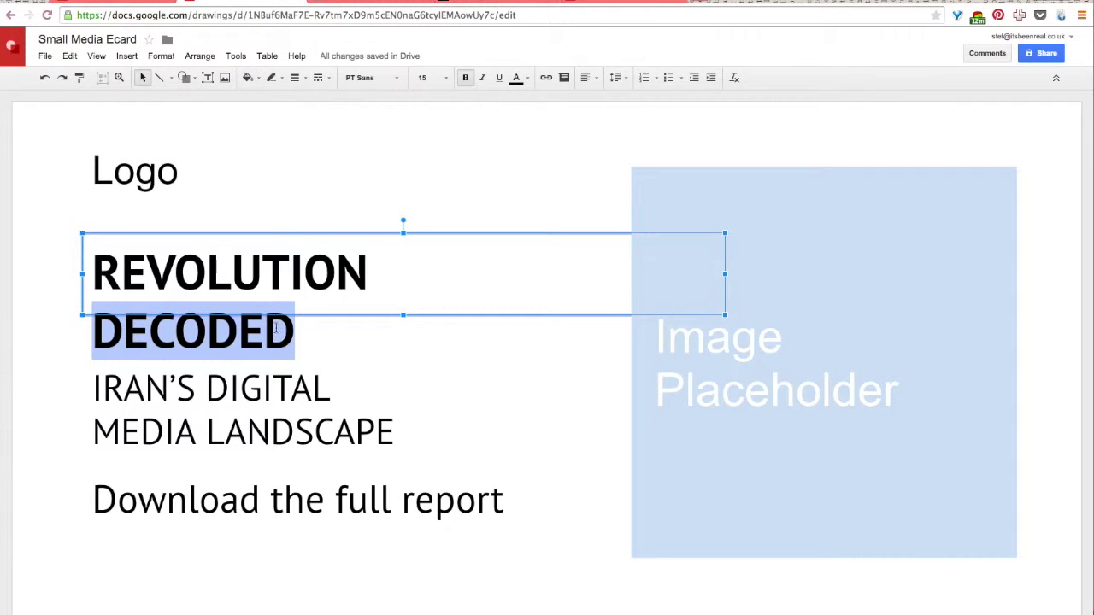
click(295, 323)
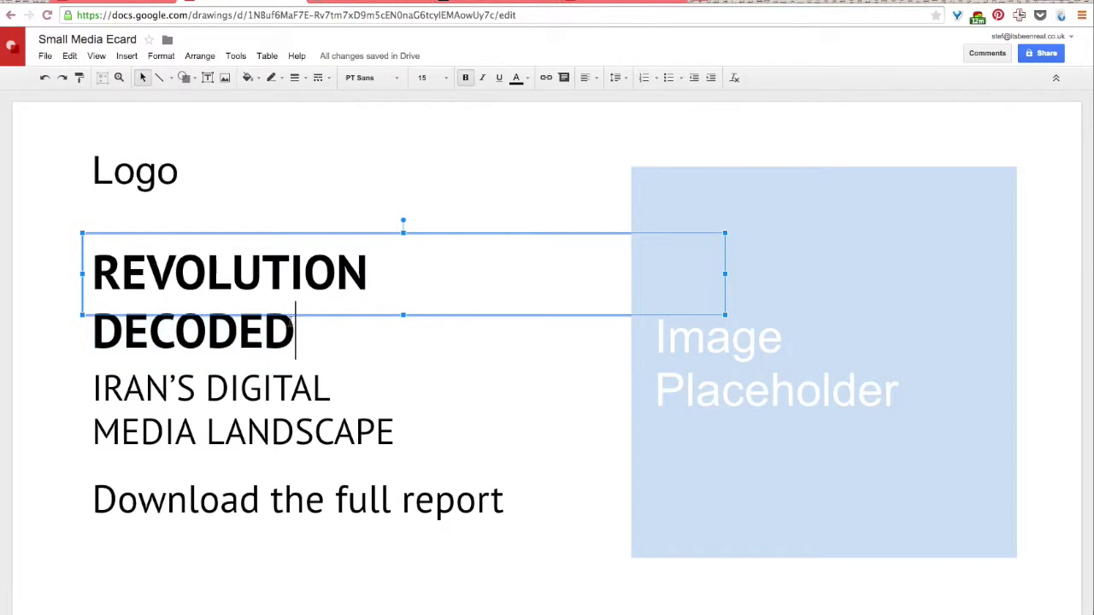
drag(295, 323, 72, 274)
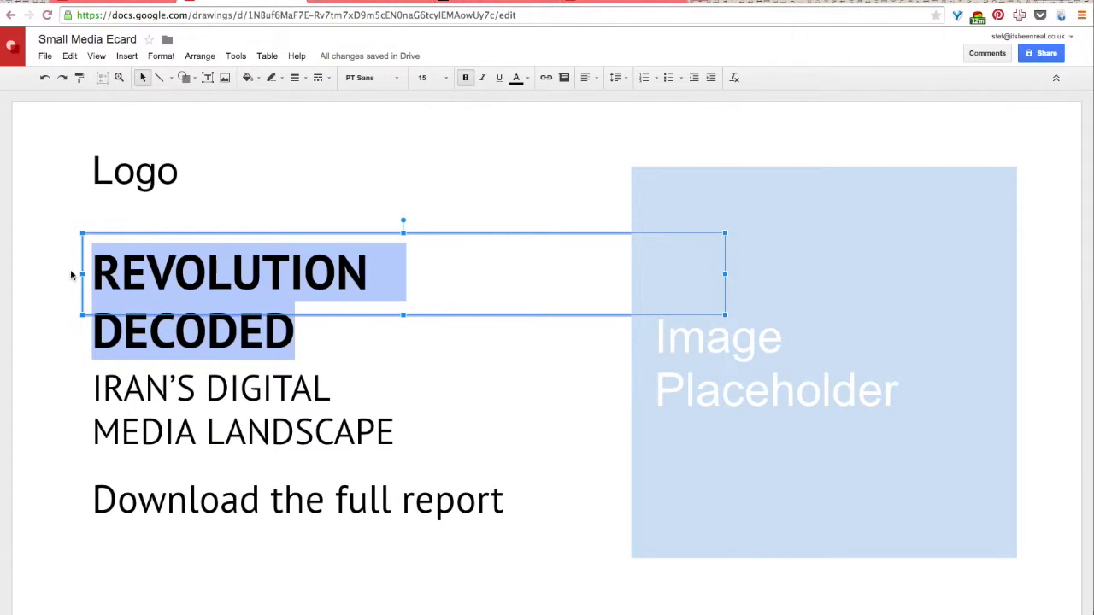
click(431, 78)
click(416, 78)
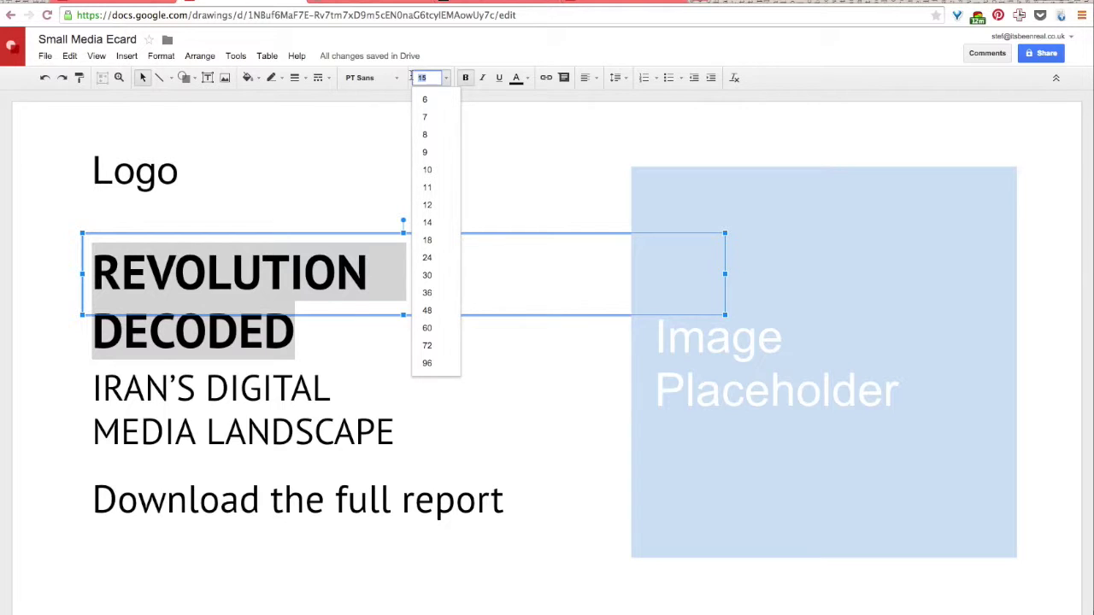
text(25)
key(Return)
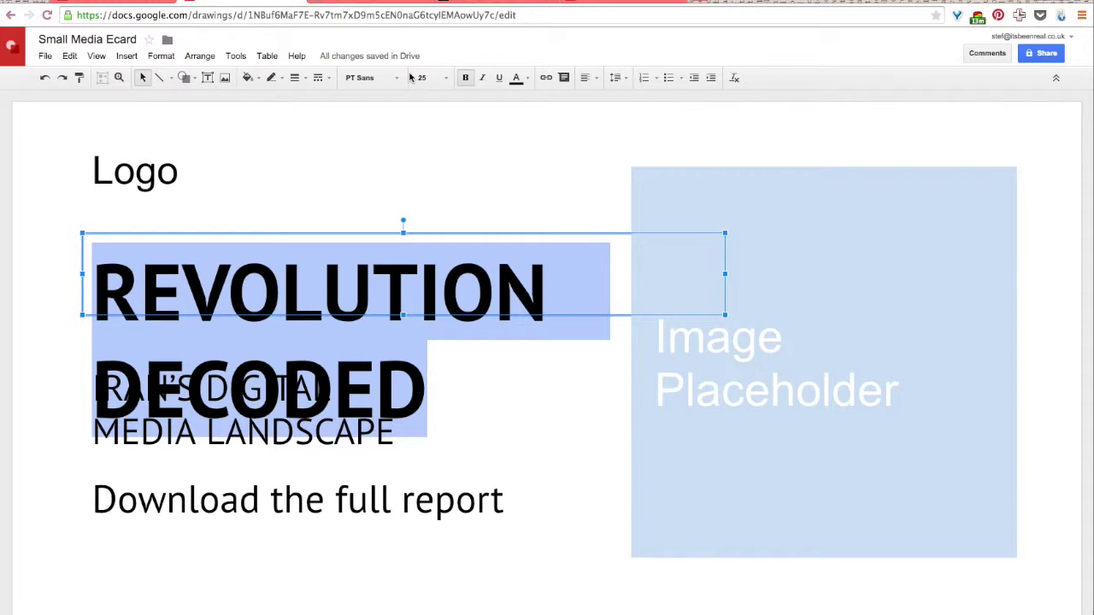
Step: Move the headline box up and raise the Logo text above it
click(335, 227)
click(348, 236)
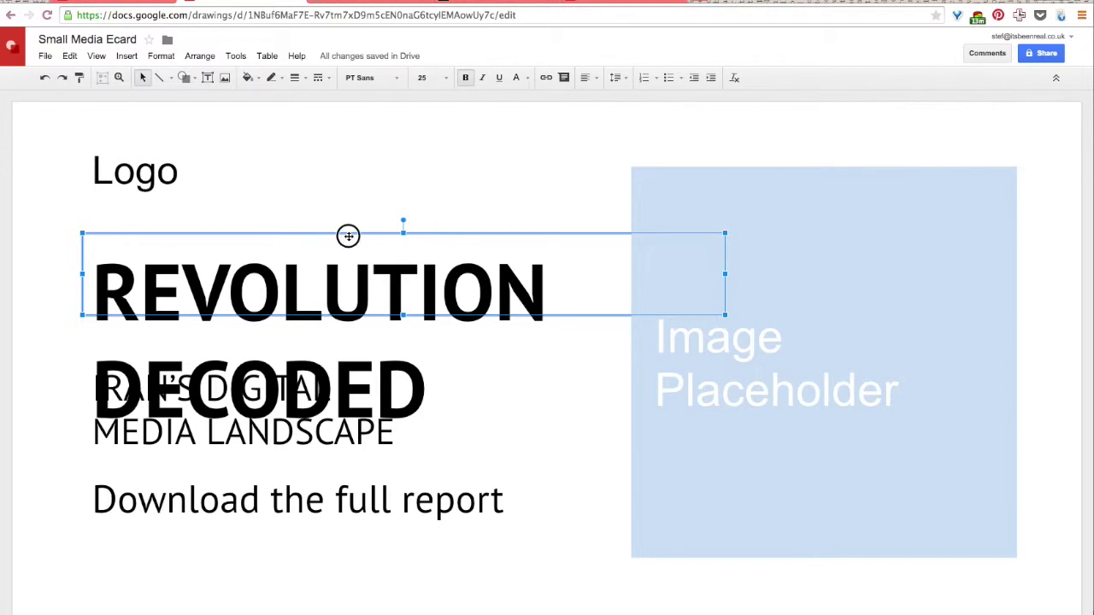
drag(348, 237, 352, 166)
click(267, 162)
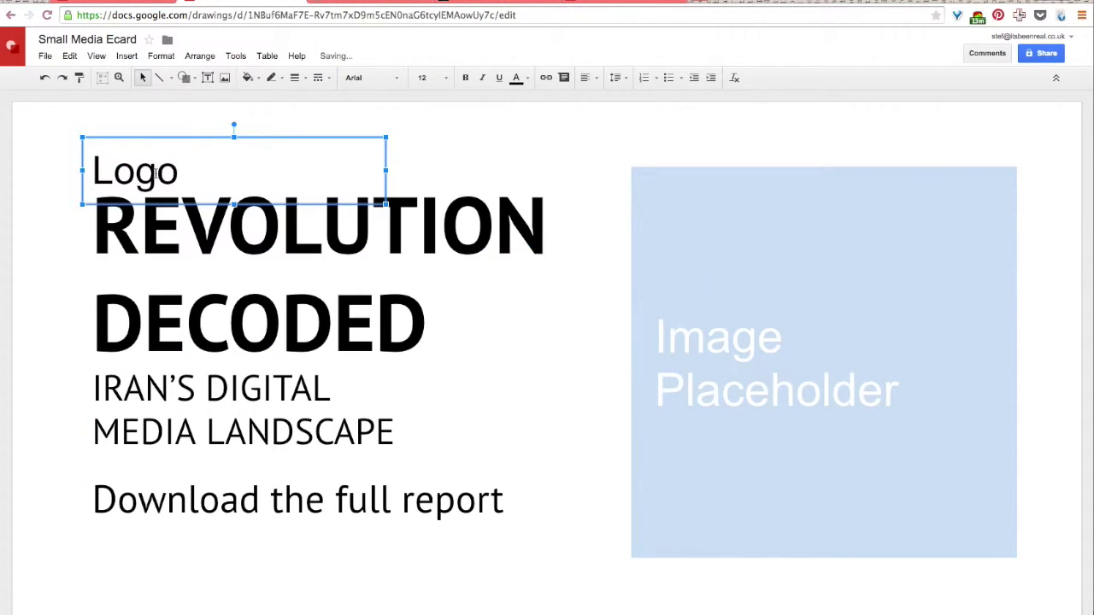
drag(151, 136, 154, 111)
click(64, 259)
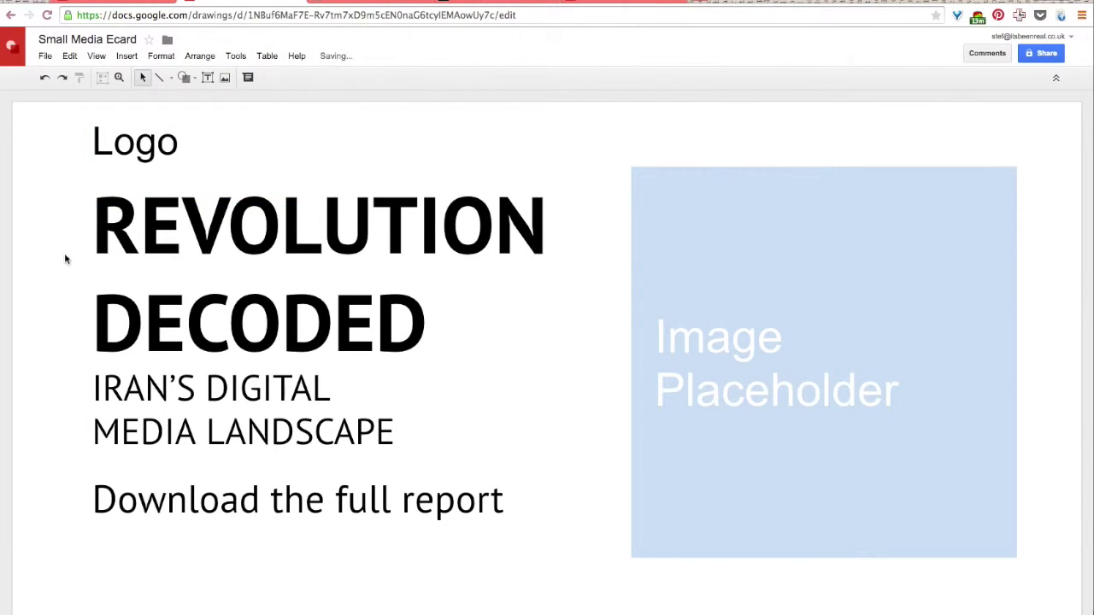
Step: Nudge the REVOLUTION DECODED headline slightly higher beneath the Logo text
click(208, 417)
double_click(222, 389)
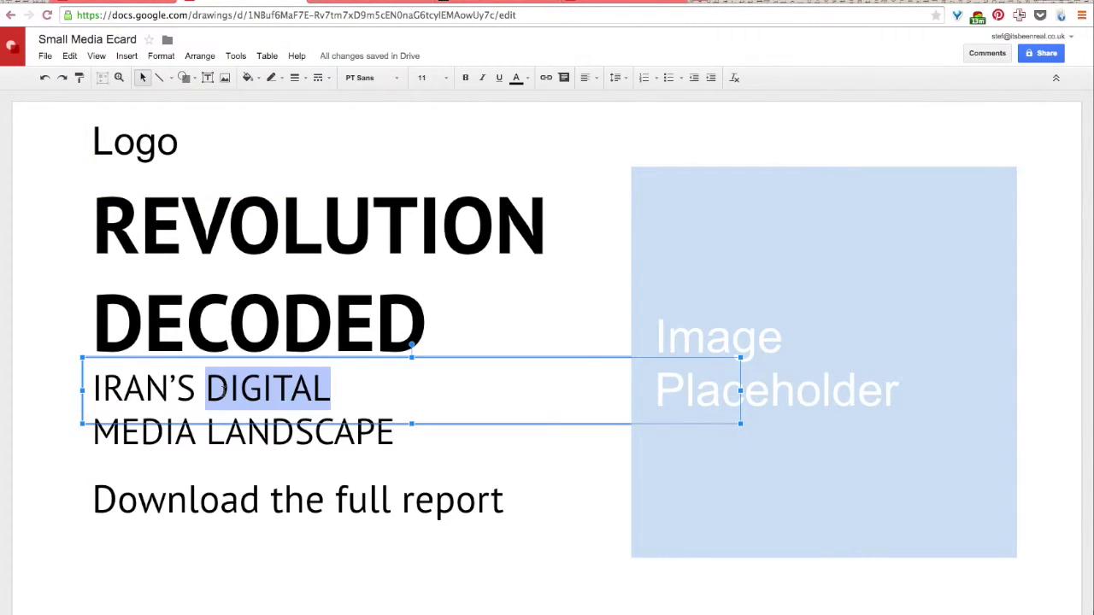
click(358, 218)
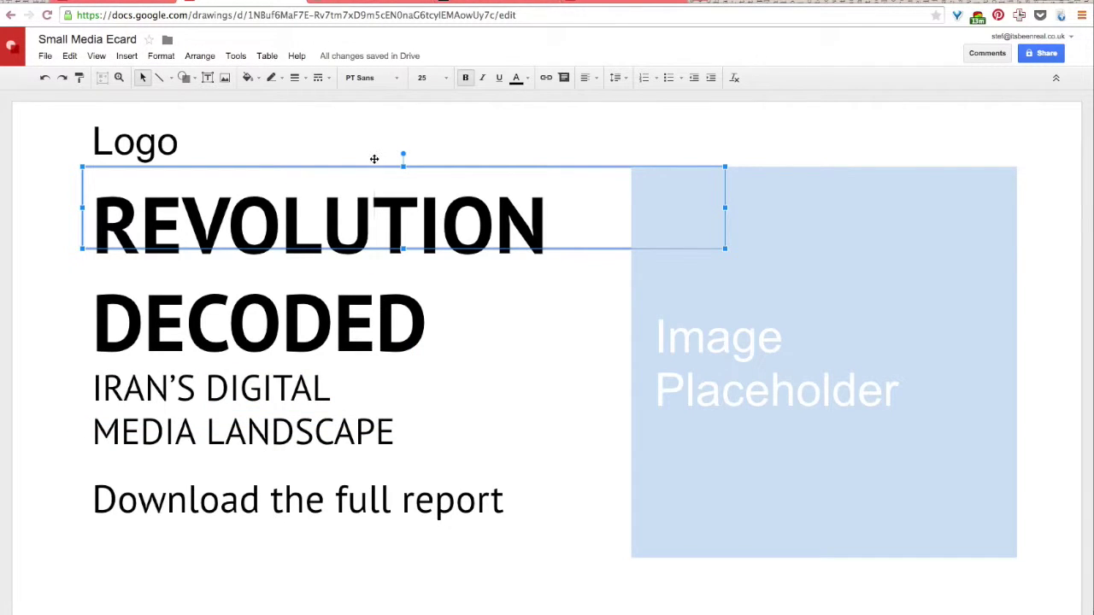
drag(373, 159, 373, 139)
click(373, 139)
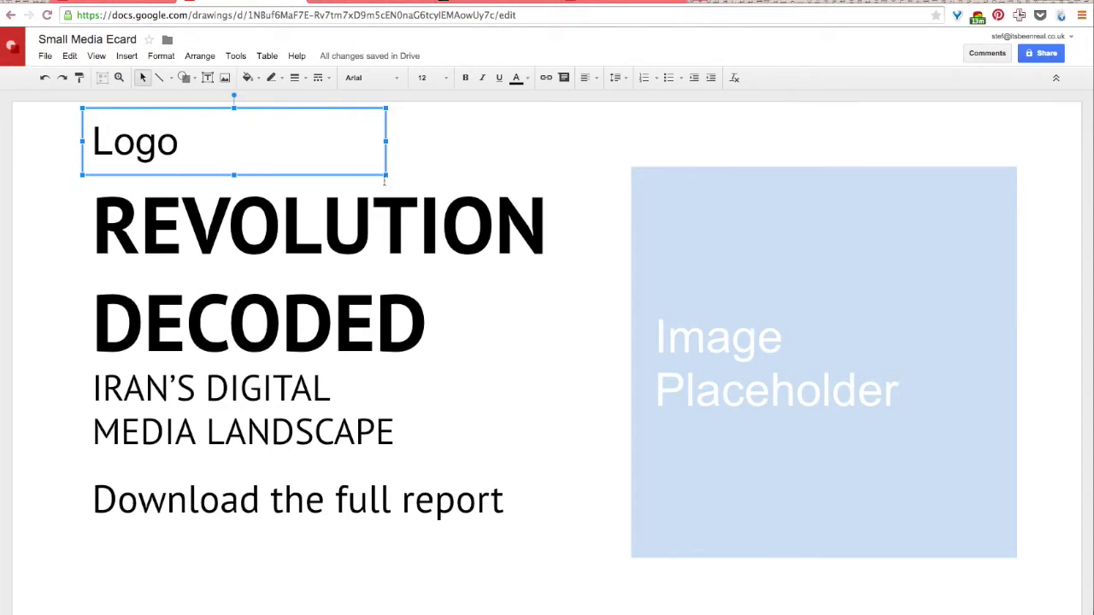
click(408, 176)
drag(410, 166, 410, 159)
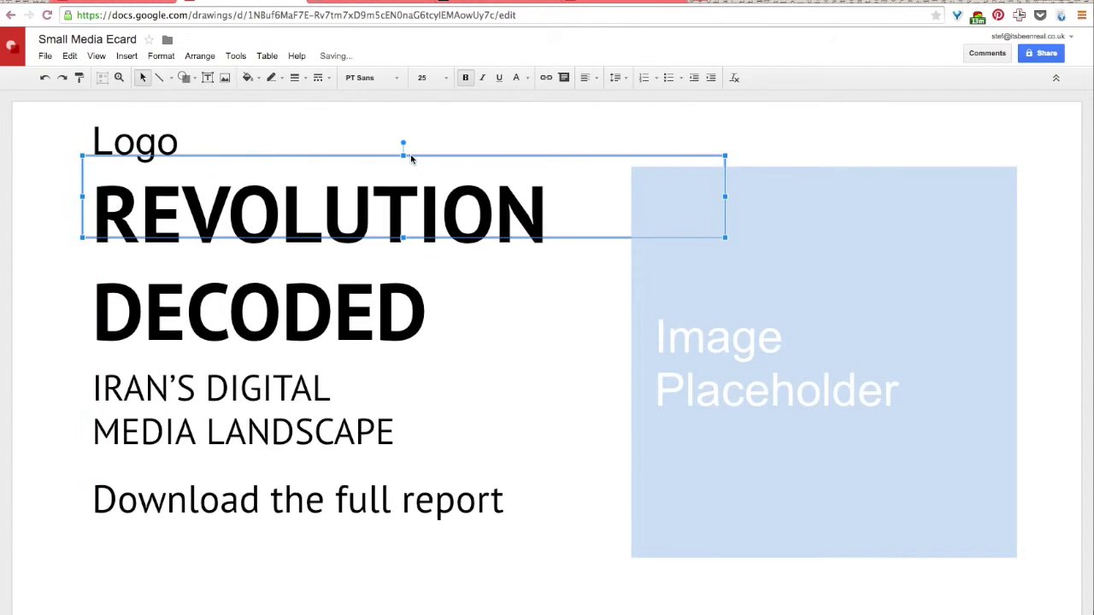
click(407, 110)
Step: Set all of the IRAN'S DIGITAL MEDIA LANDSCAPE subtitle text to 18 pt
click(247, 411)
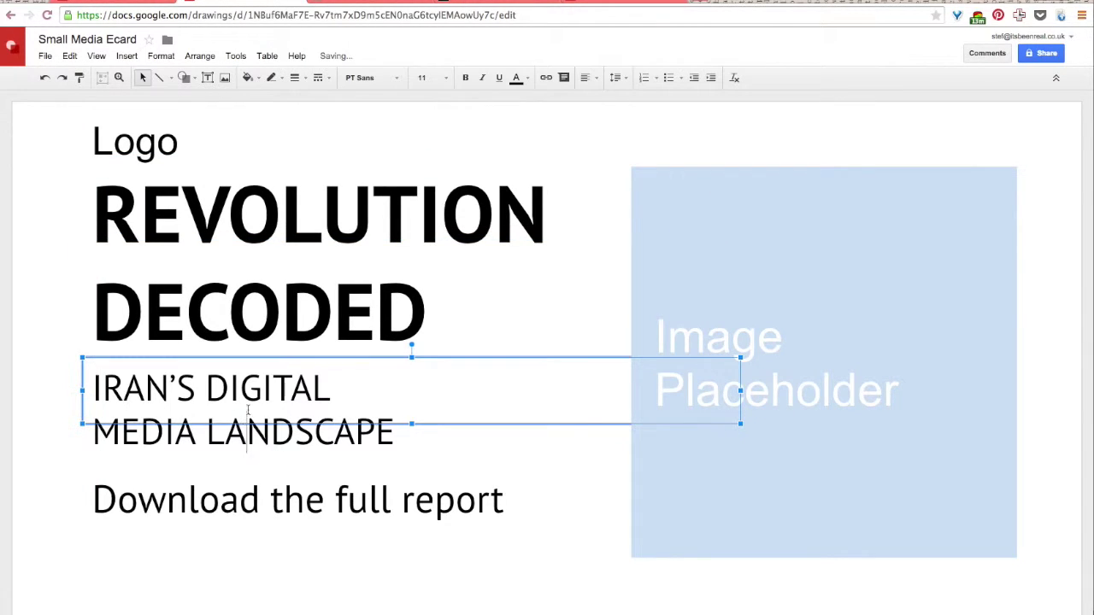
key(ctrl+a)
click(432, 78)
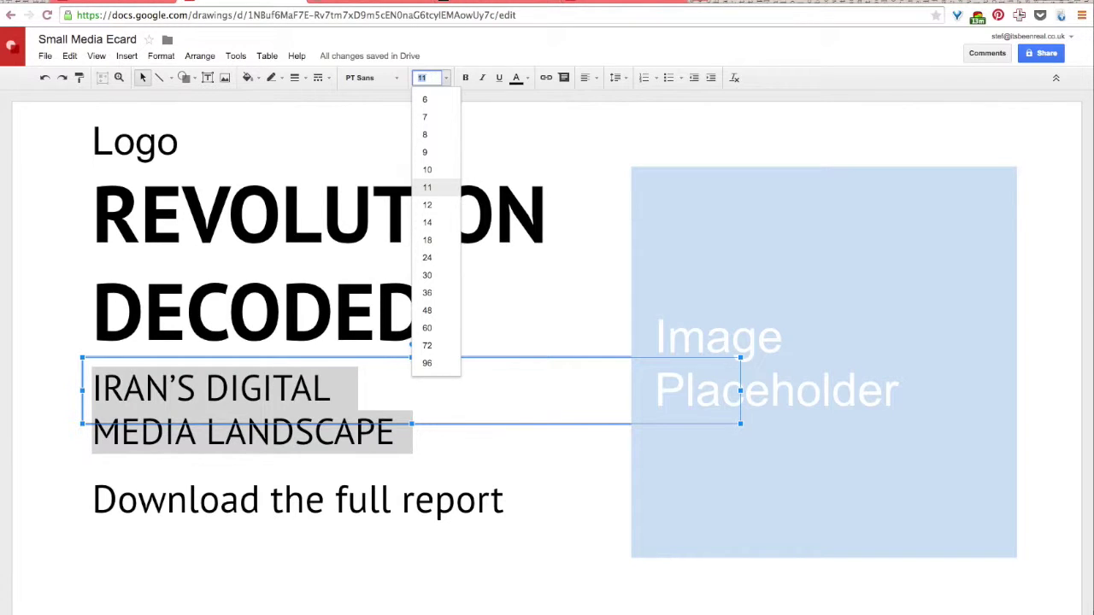
text(18)
key(Return)
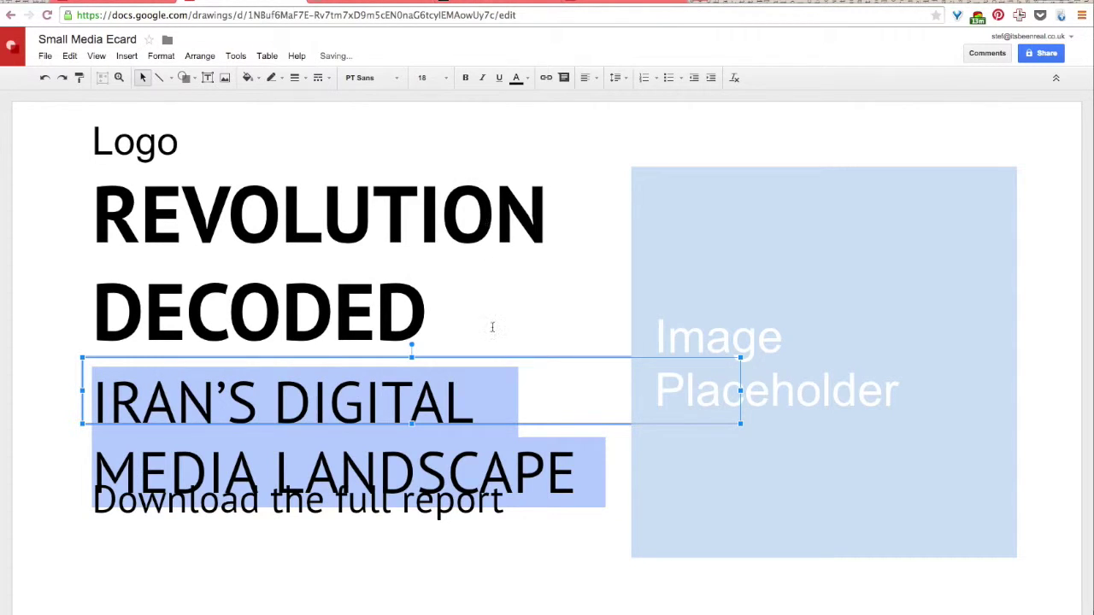
click(493, 324)
Step: Move the download line down so it sits just below the subtitle
click(411, 406)
click(353, 511)
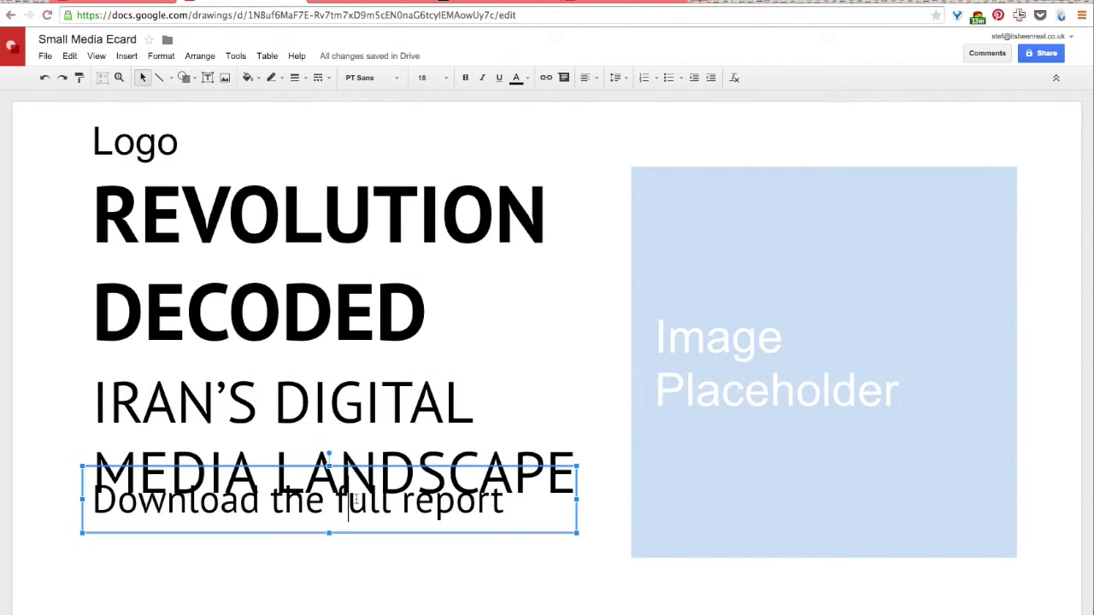
drag(367, 532, 367, 573)
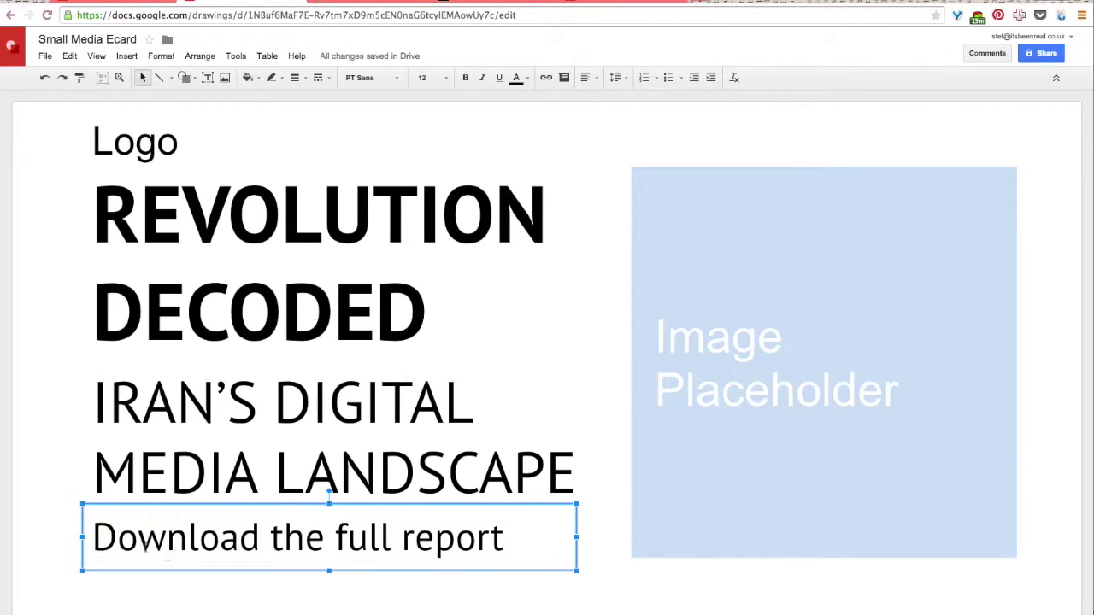
click(472, 377)
click(69, 286)
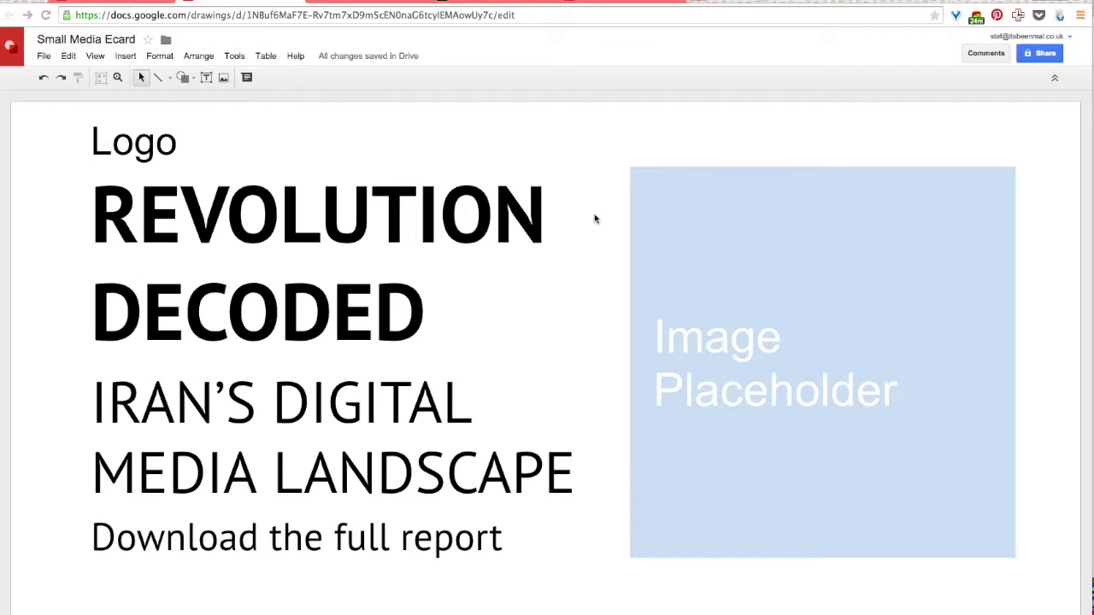
Step: Open the Insert image window showing the Small Media Ecard Drive folder
click(224, 79)
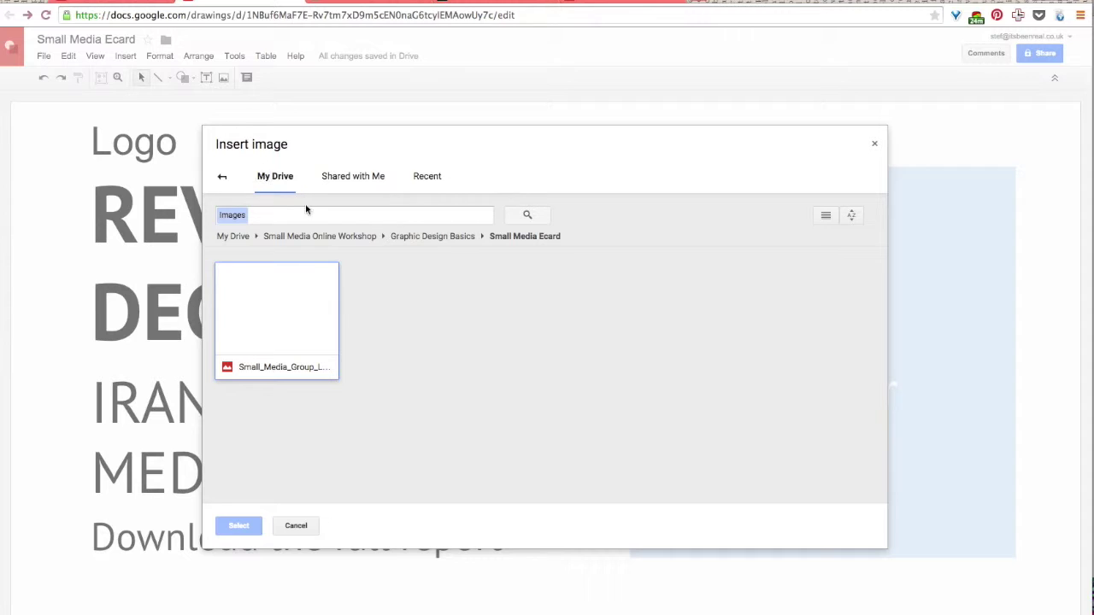
Step: Insert the Small_Media_Group logo image from the Small Media Ecard folder
click(288, 297)
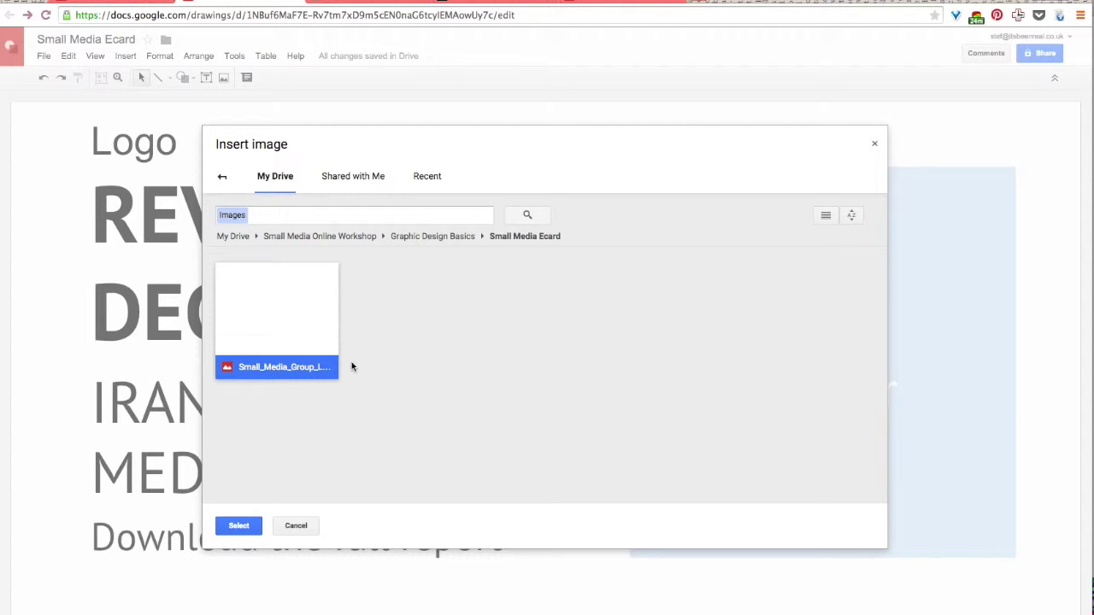
click(230, 528)
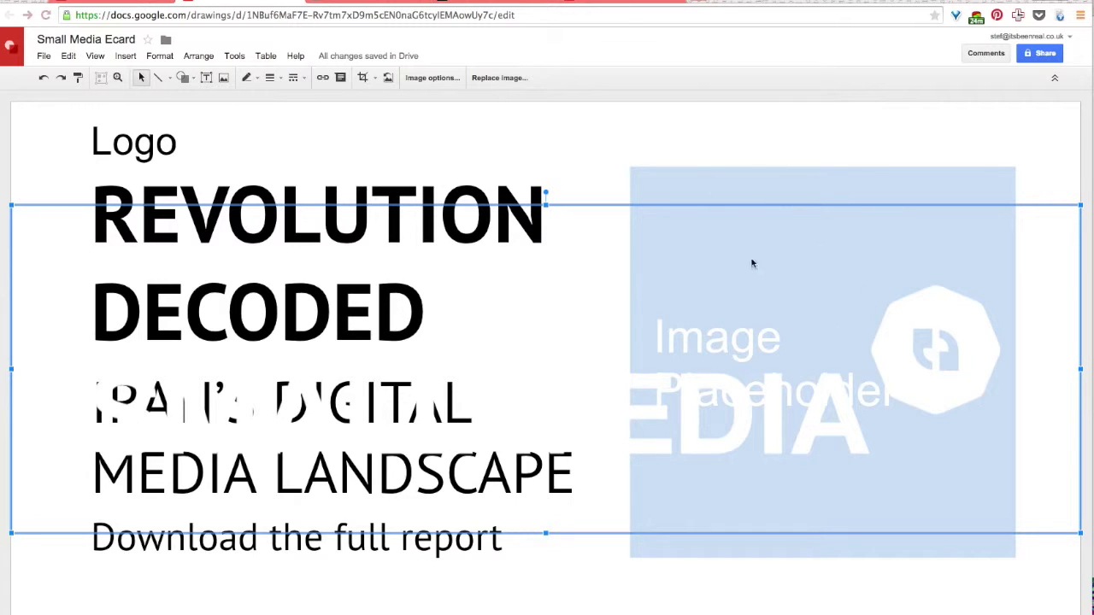
click(574, 149)
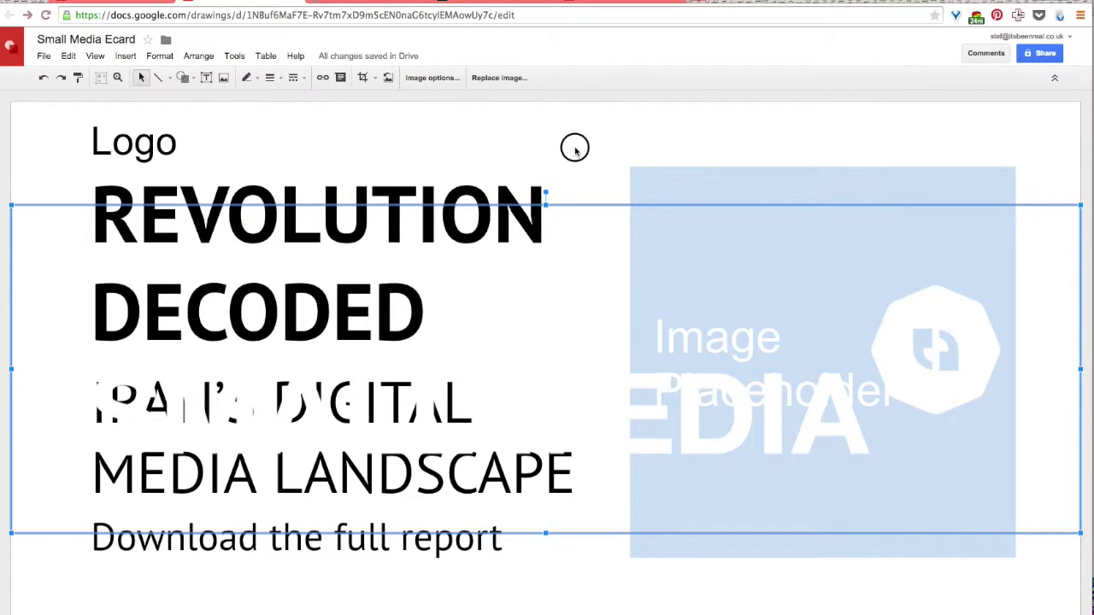
Step: Set the card background colour to light gray 1
right_click(648, 134)
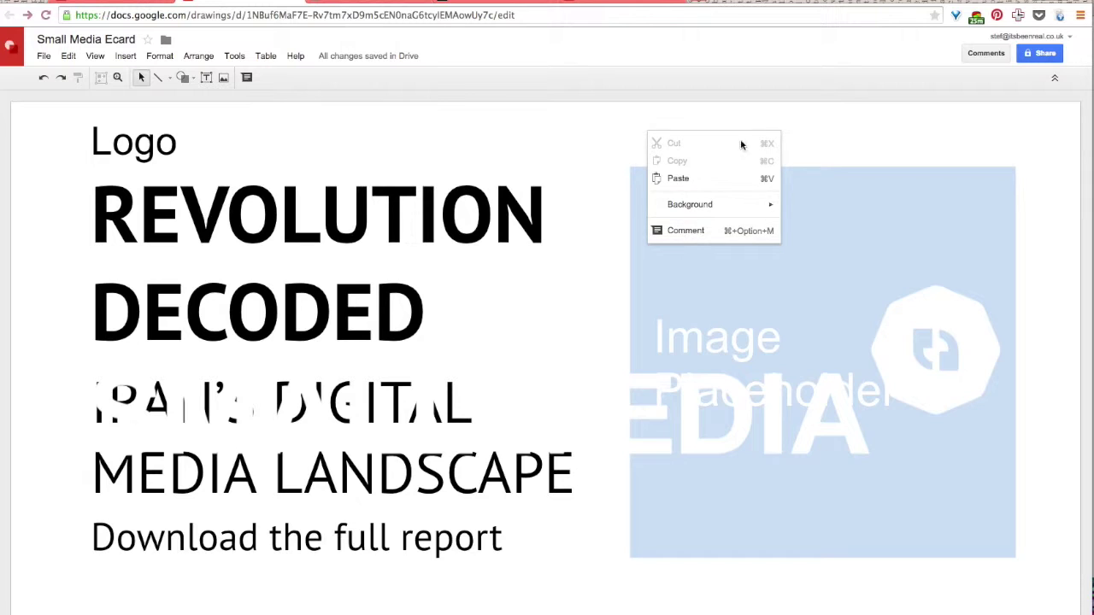
mouse_move(710, 204)
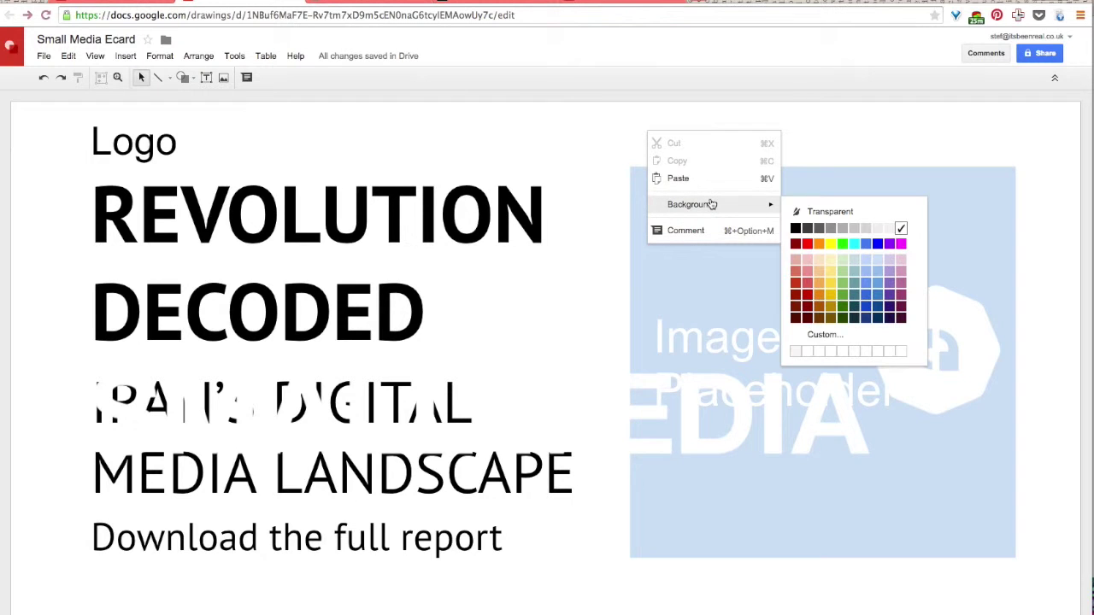
click(865, 229)
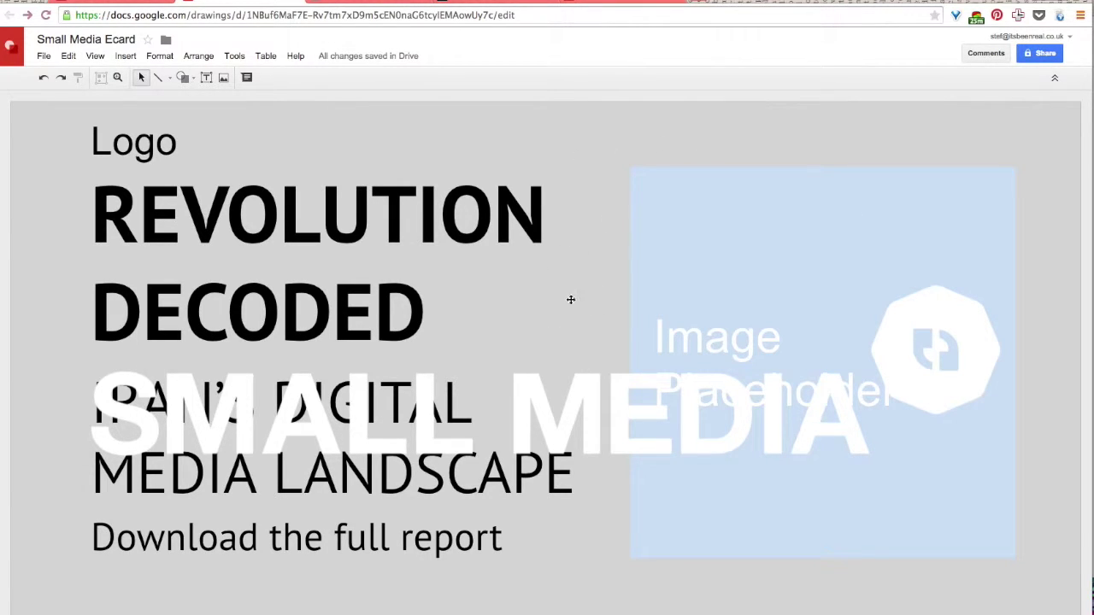
Step: Delete the 'Logo' placeholder text from the card
click(595, 404)
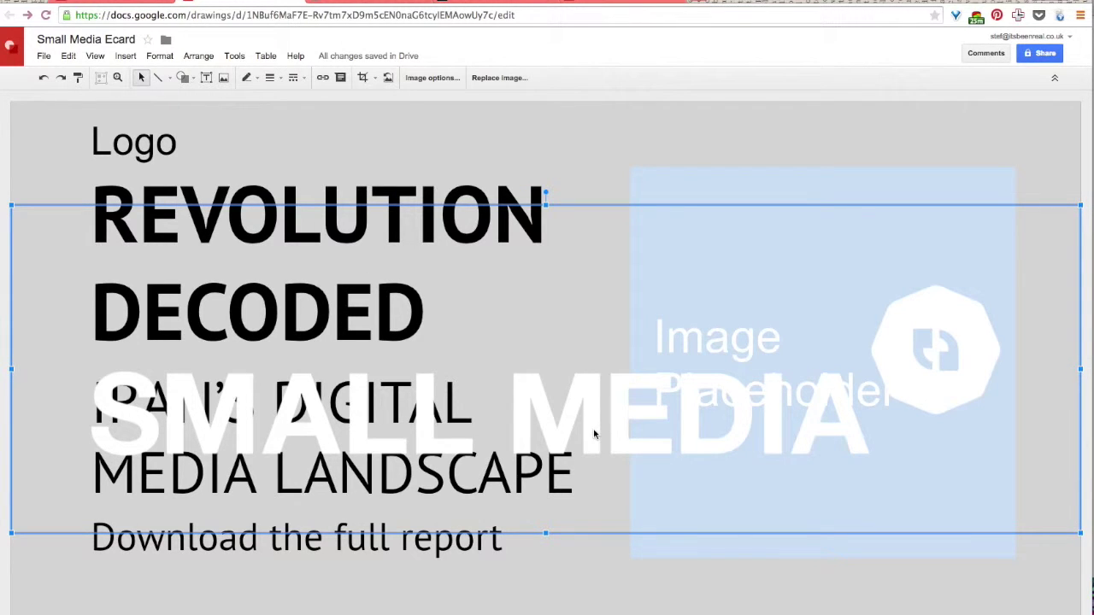
drag(596, 434, 586, 315)
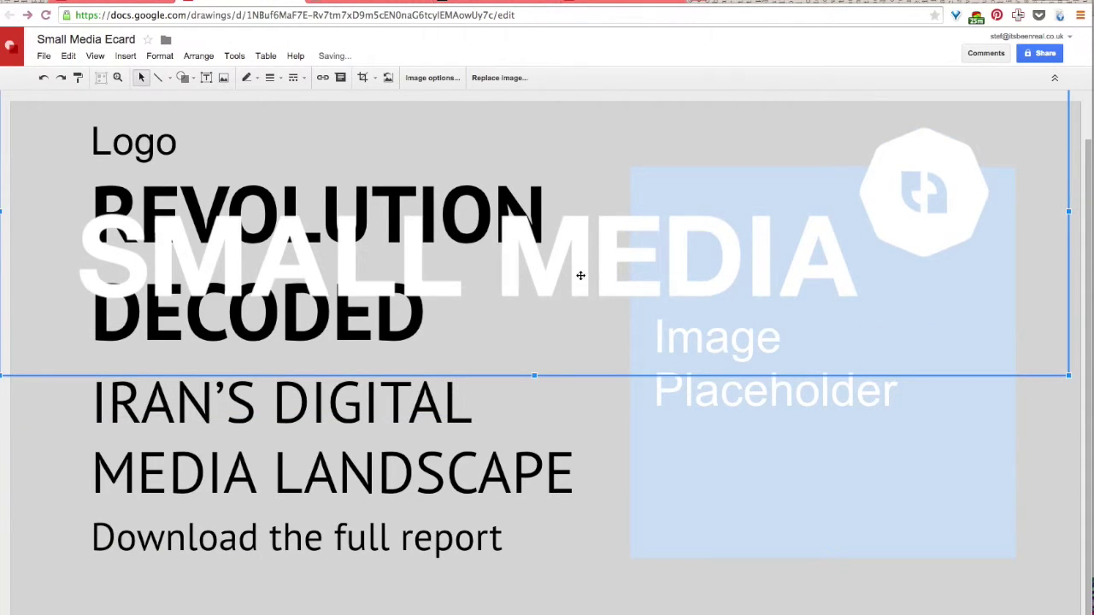
key(ctrl+z)
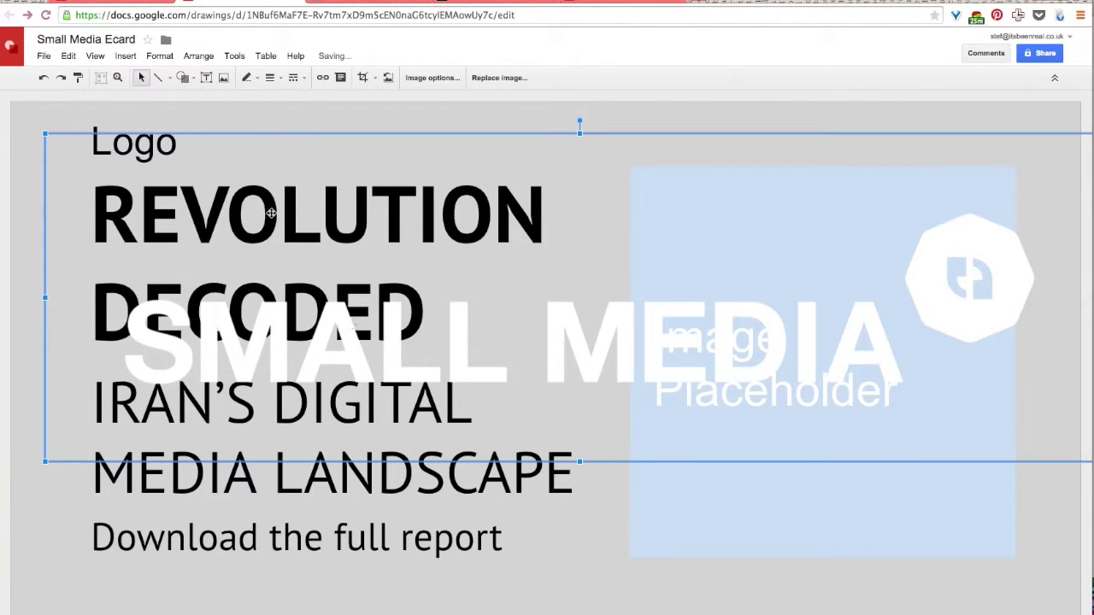
click(125, 120)
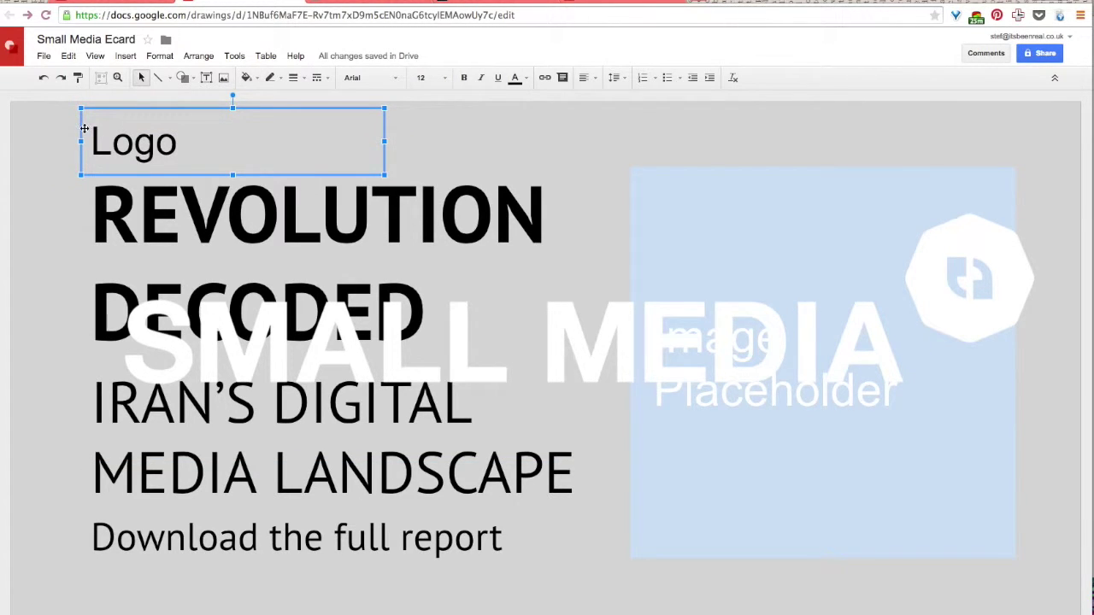
key(Delete)
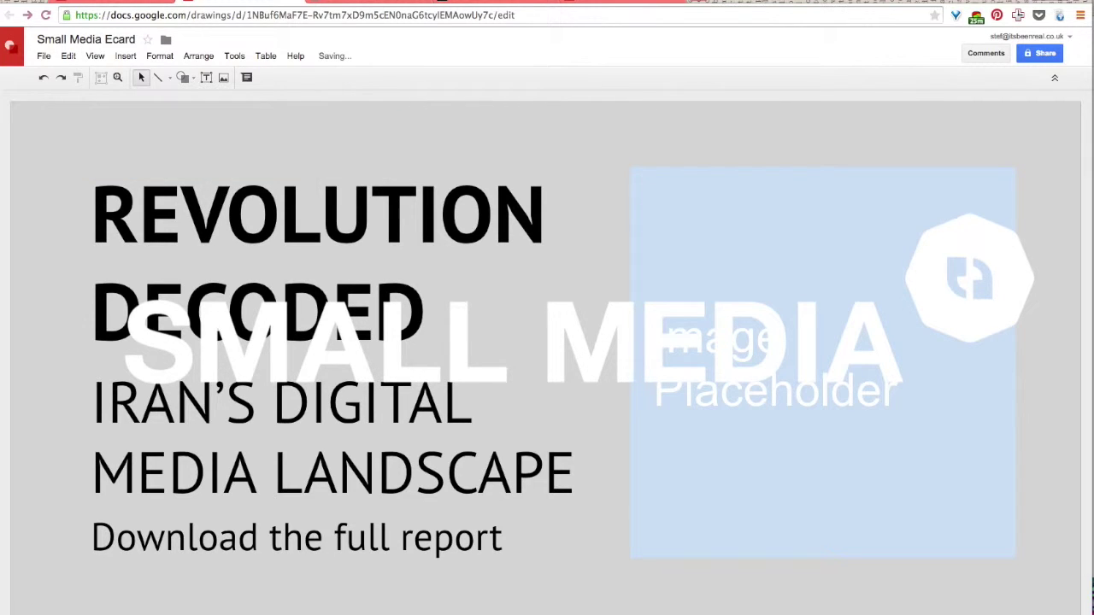
Step: Move the SMALL MEDIA logo up and left, undoing trial resizes
click(554, 339)
drag(476, 287, 532, 291)
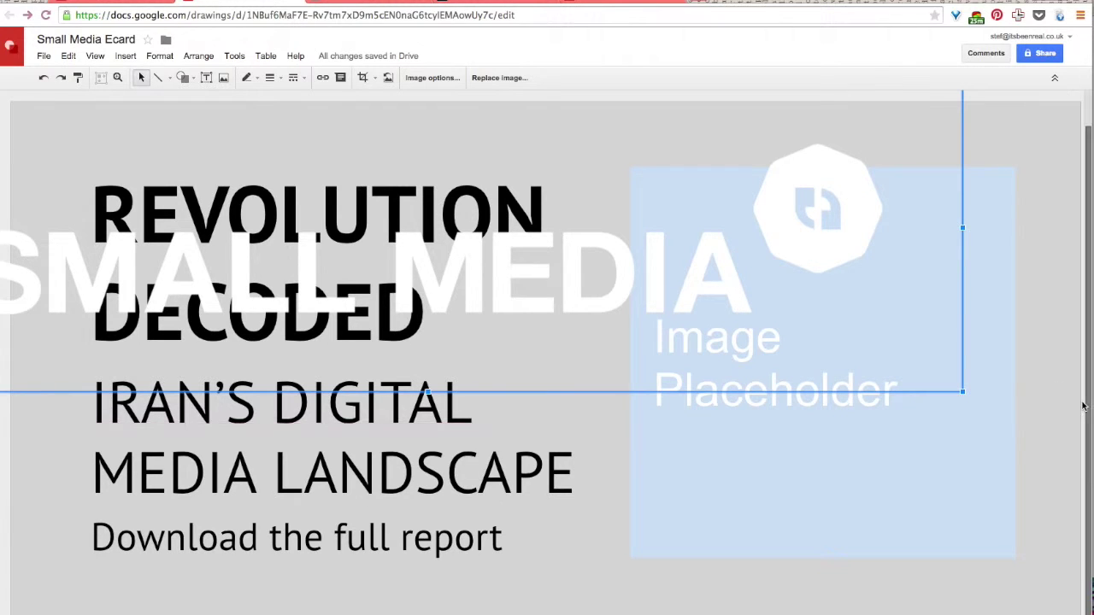
drag(962, 394, 1032, 454)
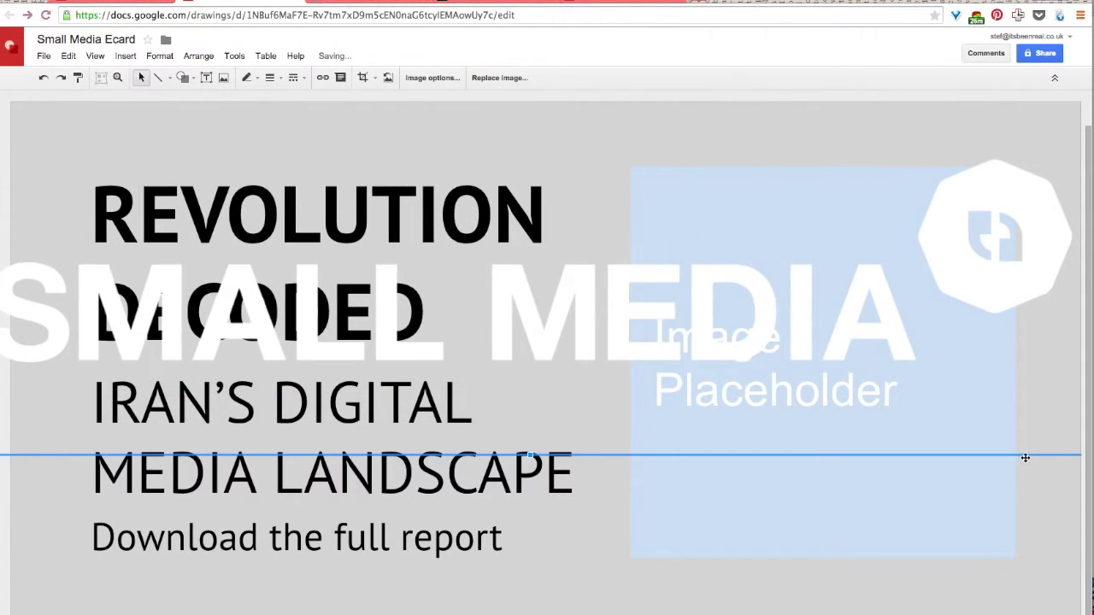
key(ctrl+z)
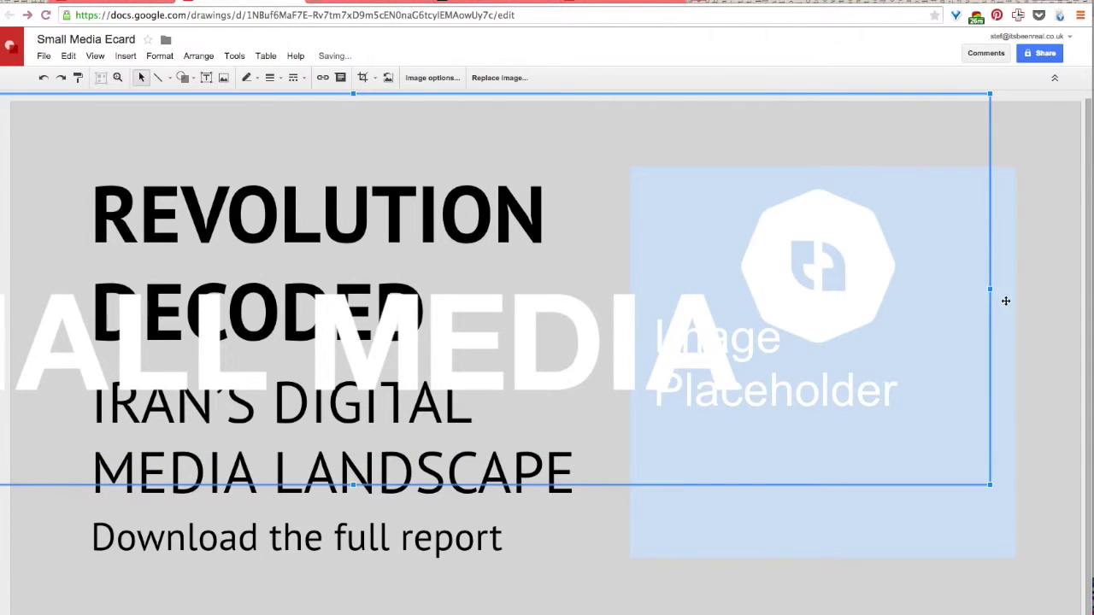
drag(939, 287, 505, 299)
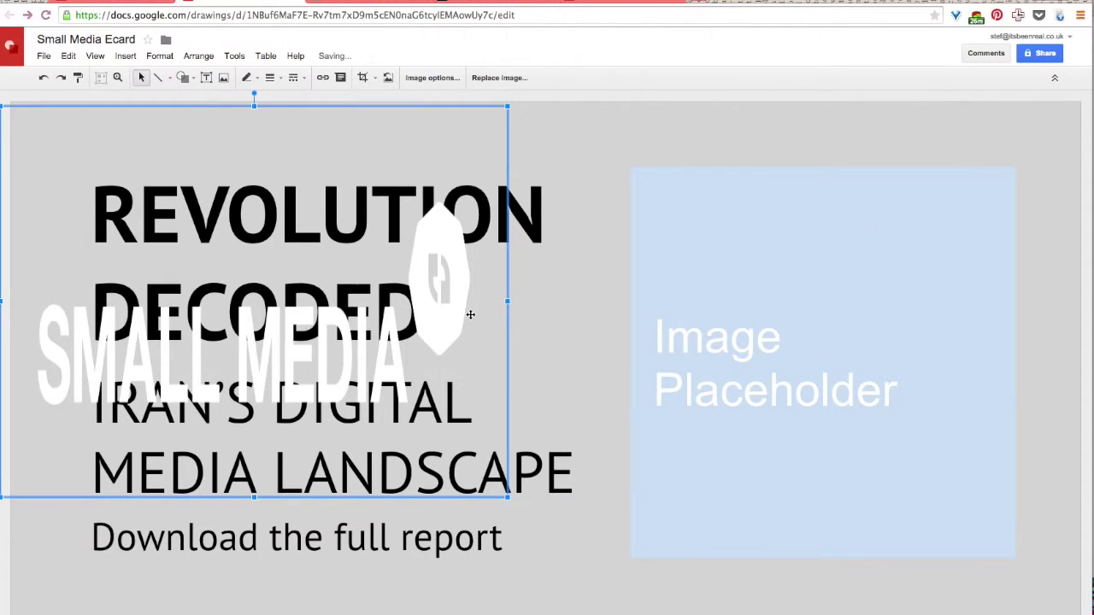
drag(430, 306, 709, 344)
key(ctrl+z)
key(ctrl+z)
key(ctrl+z)
key(ctrl+z)
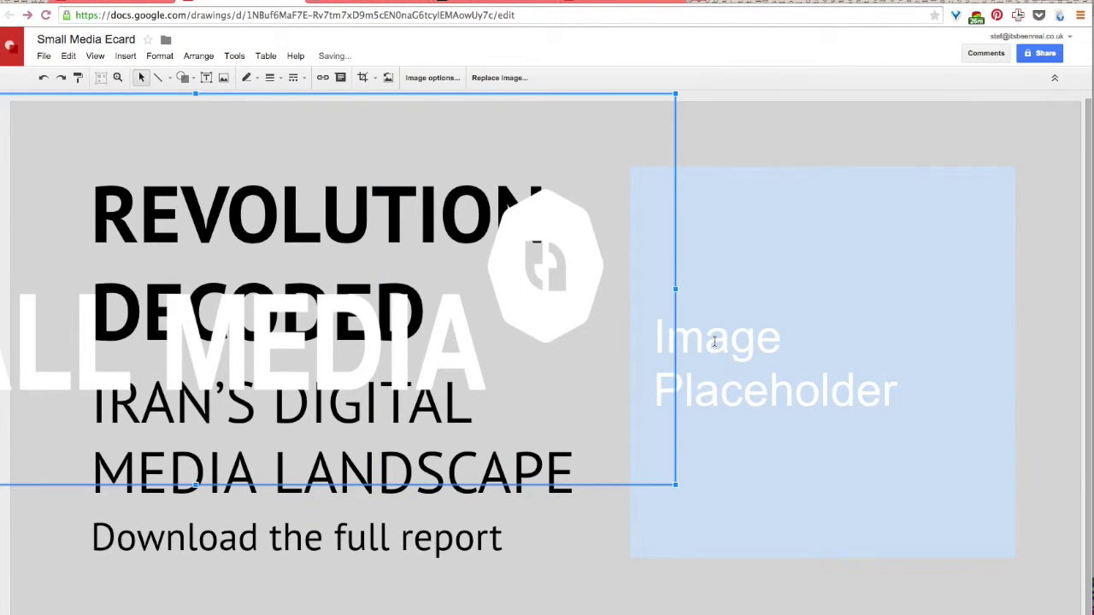
key(ctrl+z)
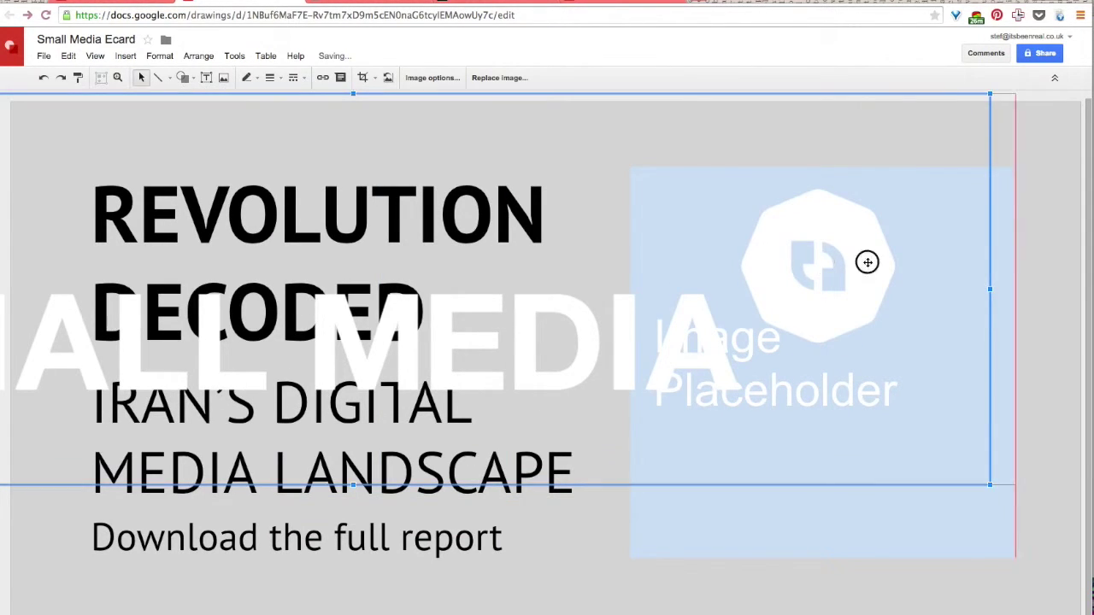
key(ctrl+z)
key(ctrl+z)
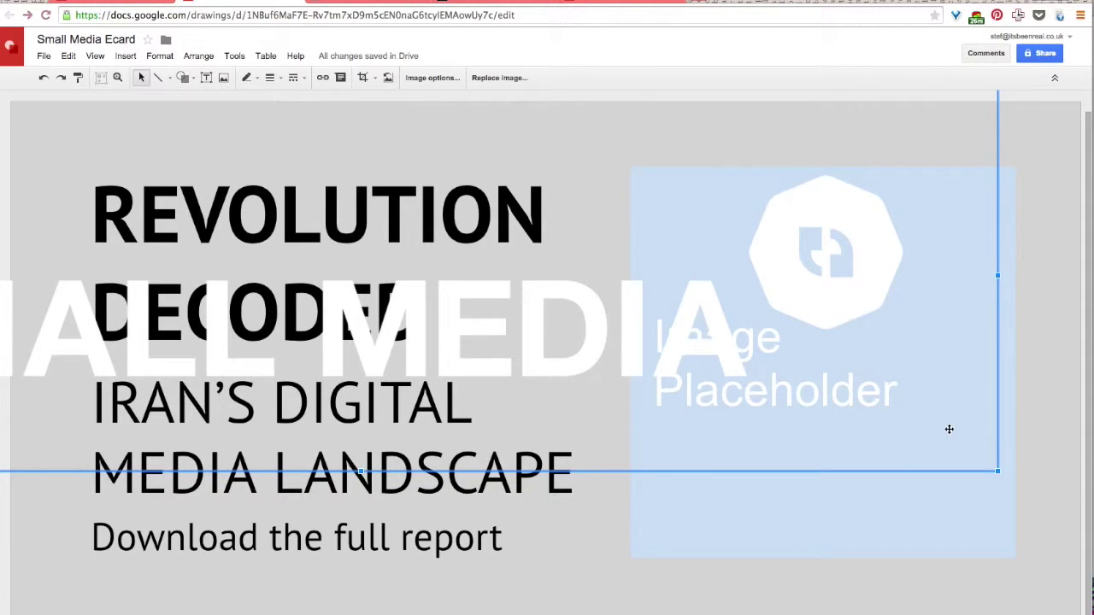
Step: Shrink the SMALL MEDIA logo into a small banner at the top-left corner
drag(998, 473, 644, 248)
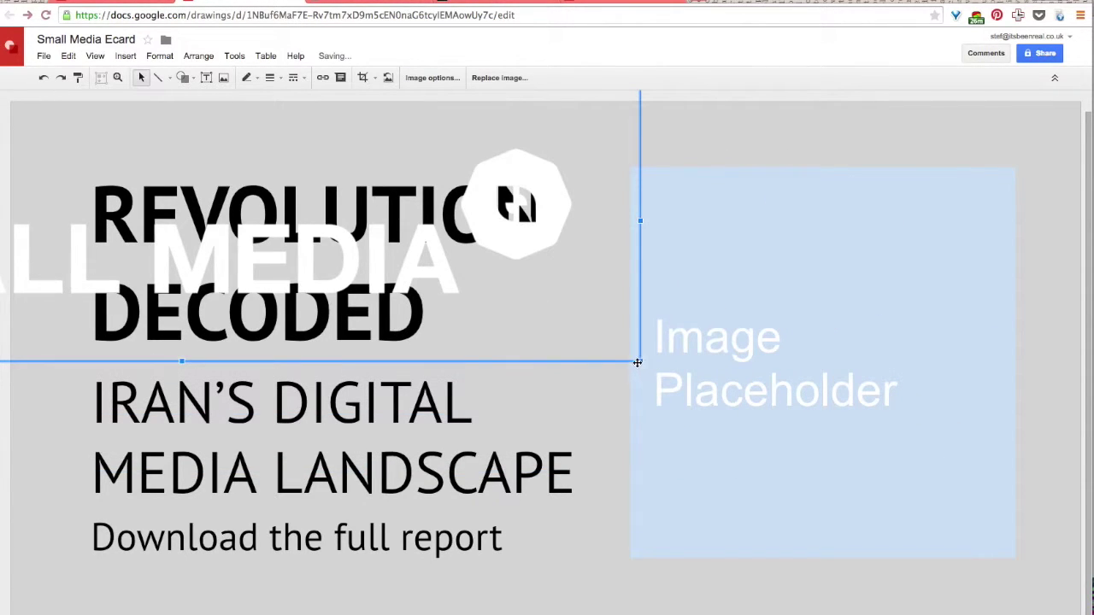
drag(642, 362, 801, 428)
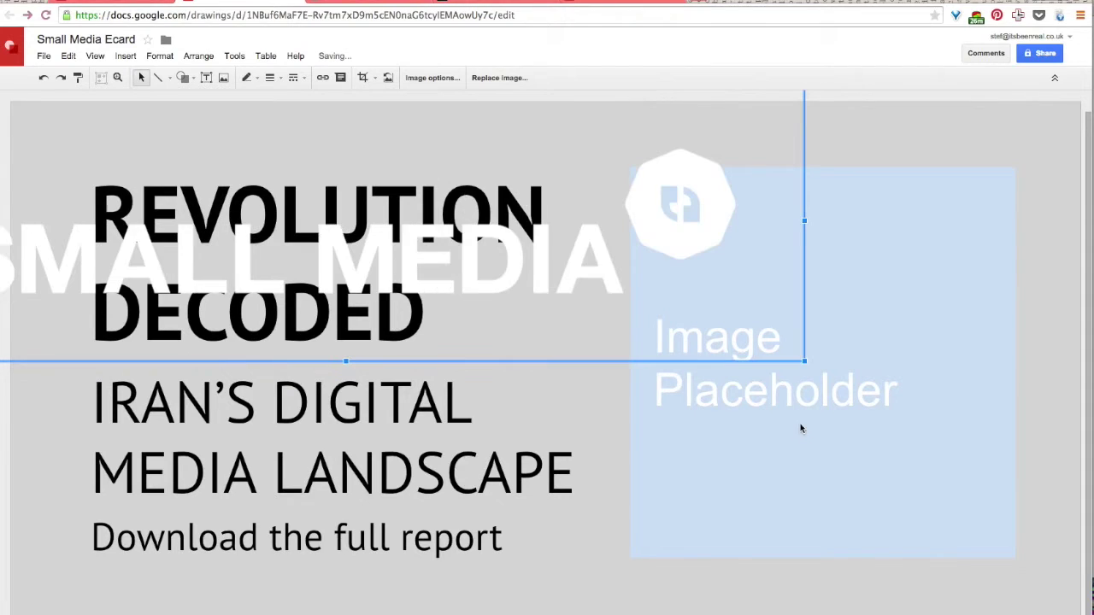
drag(804, 361, 395, 146)
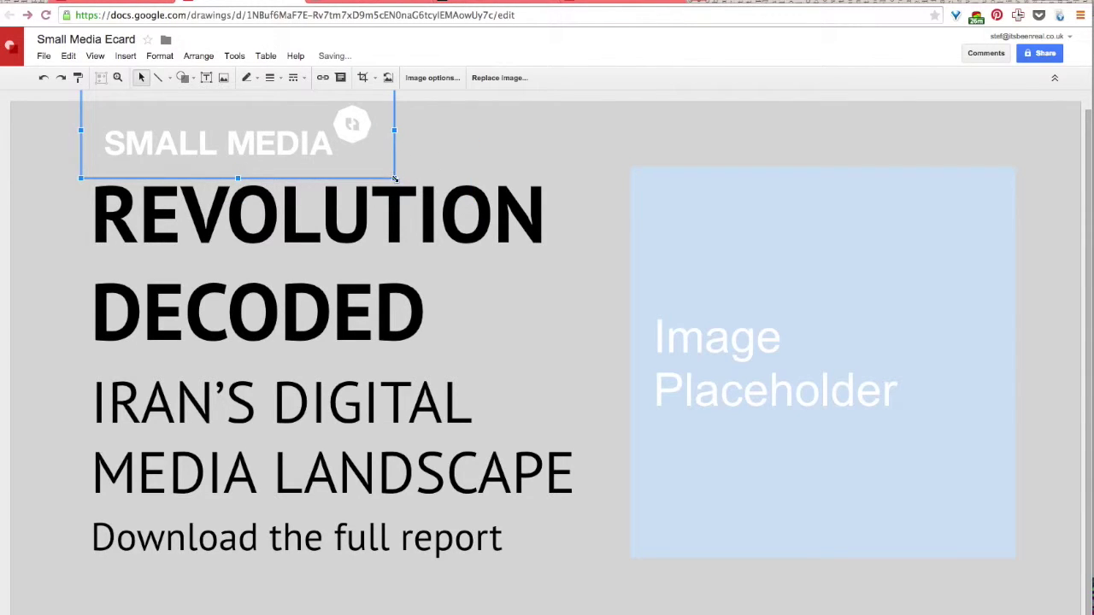
click(386, 168)
Step: Make the SMALL MEDIA logo slightly smaller so it lines up with the headline's left edge
drag(386, 167, 330, 132)
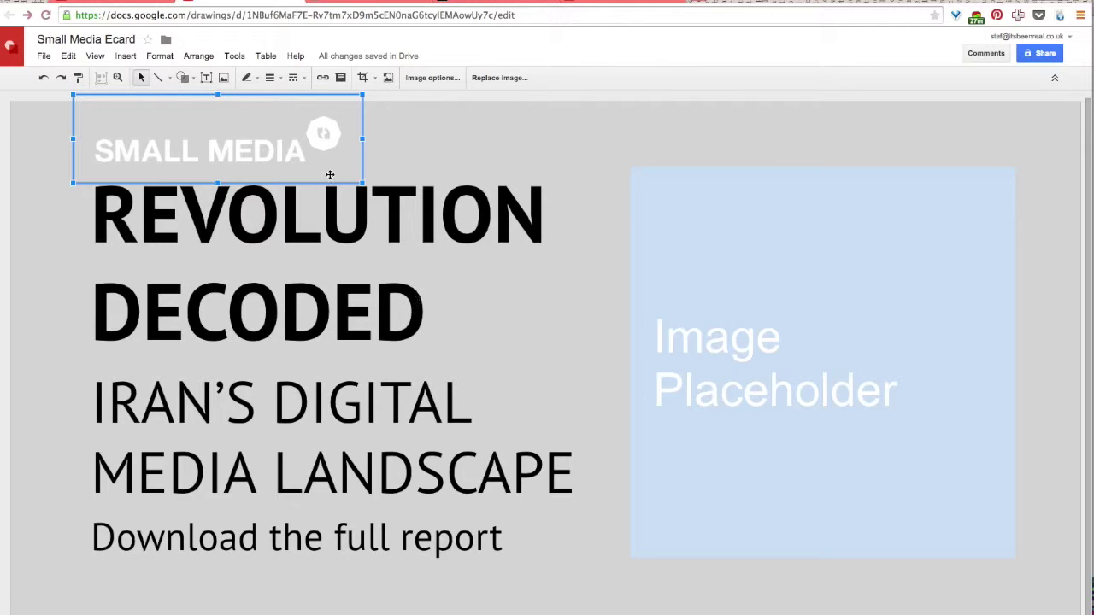
click(491, 158)
Step: Lower the REVOLUTION DECODED headline slightly to leave a gap below the logo
click(536, 142)
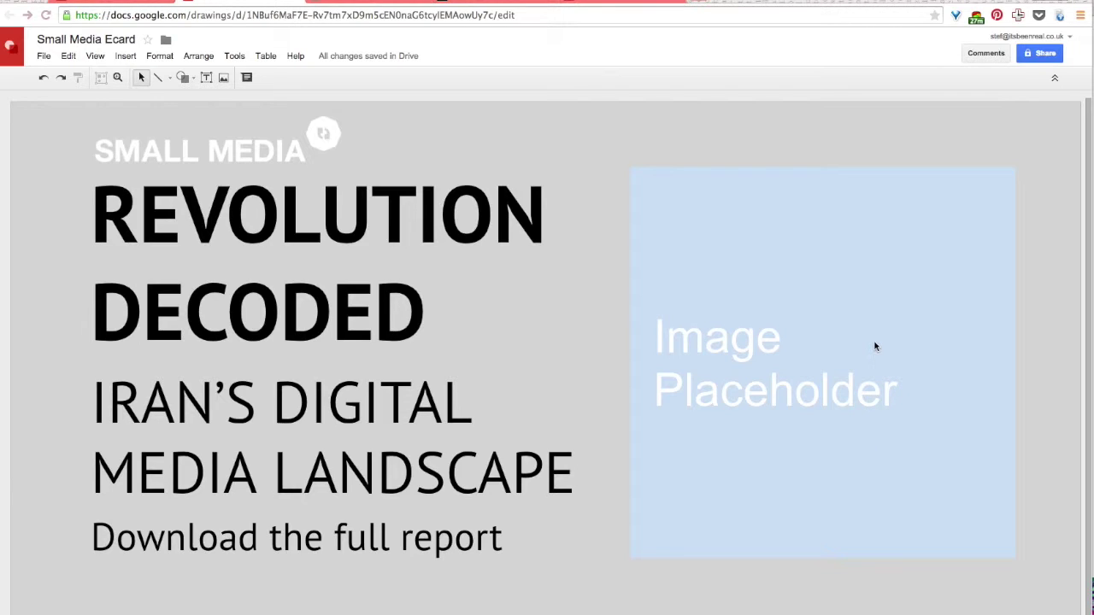
key(ctrl+z)
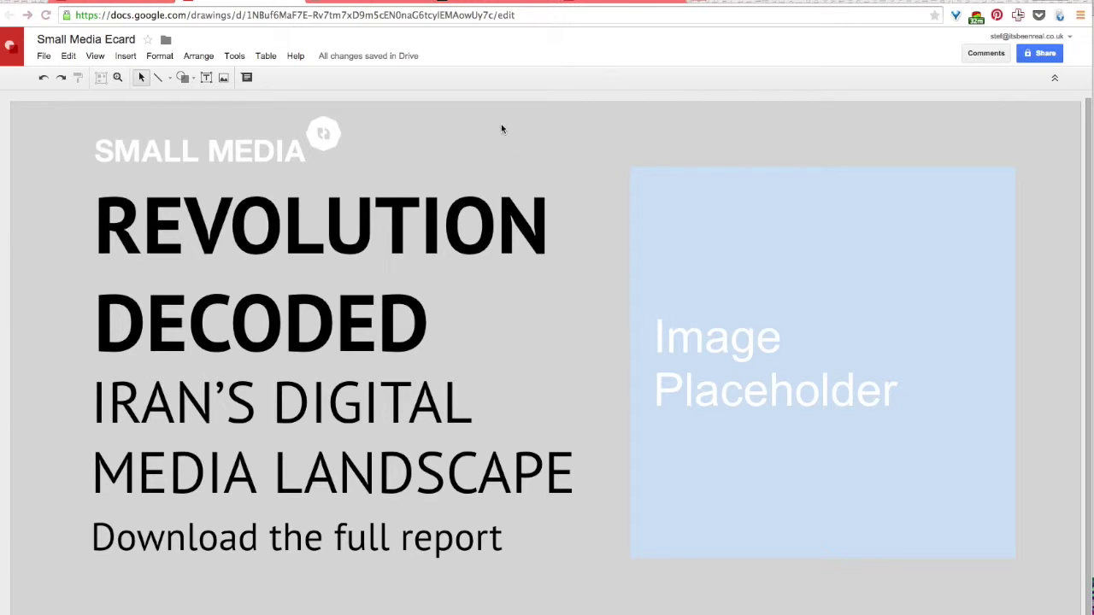
click(95, 57)
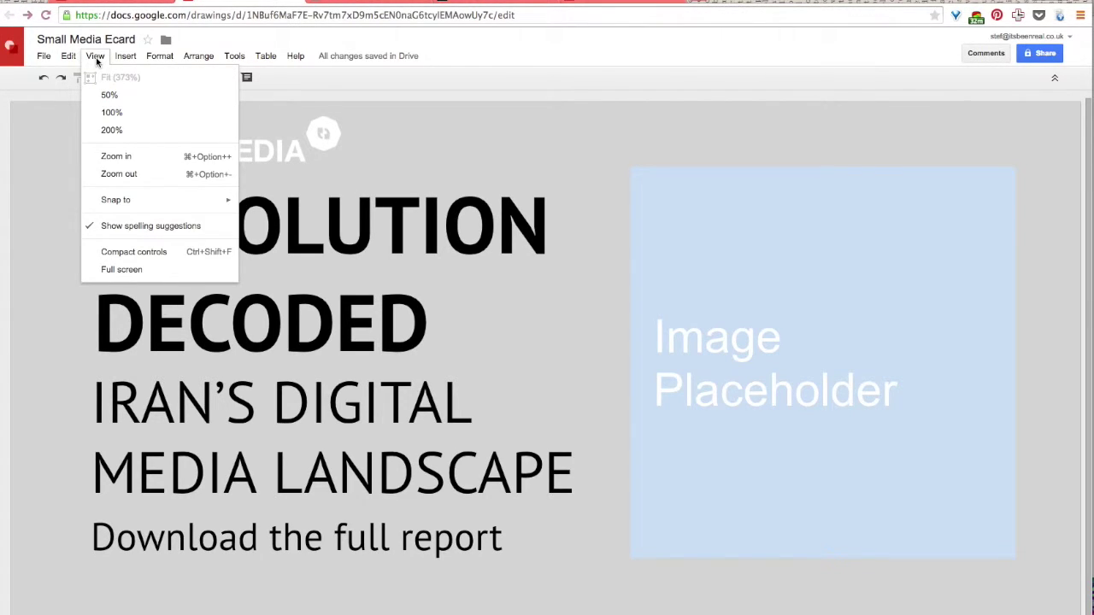
Step: Check the View menu's Snap to options for grid and guides
mouse_move(98, 208)
click(55, 198)
Step: Snap the REVOLUTION DECODED headline to the left guide shared by the subtitle and download line
click(96, 217)
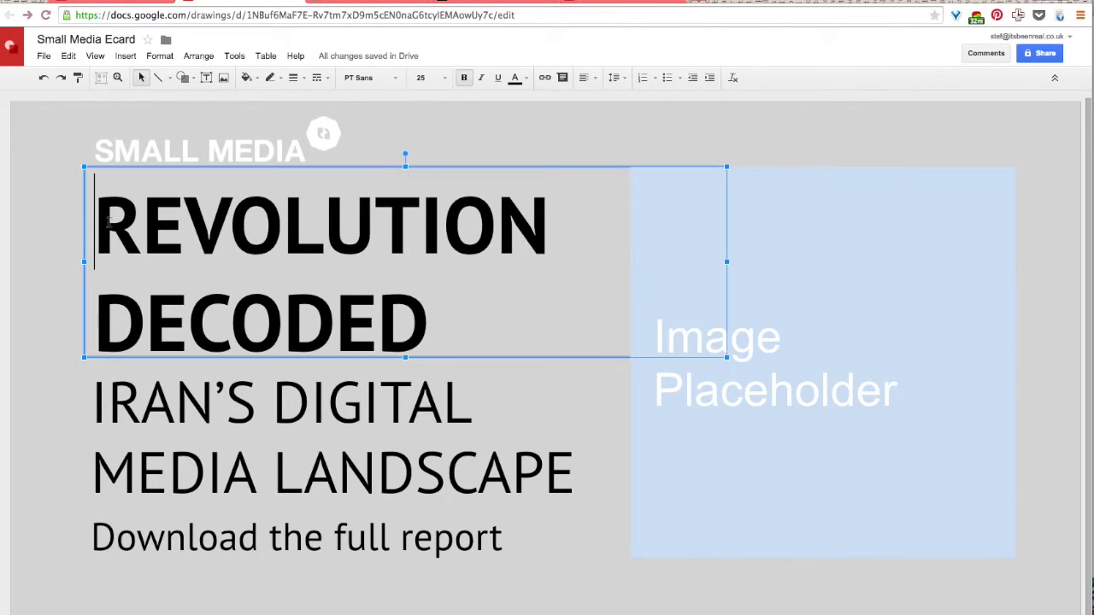
click(86, 215)
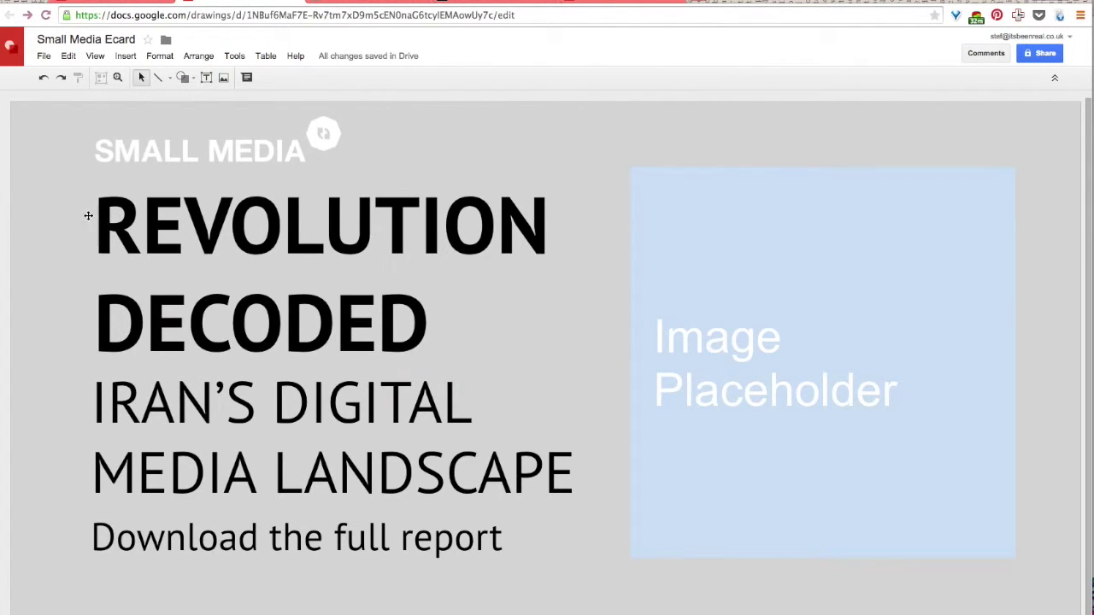
drag(97, 214, 328, 230)
click(154, 271)
click(331, 238)
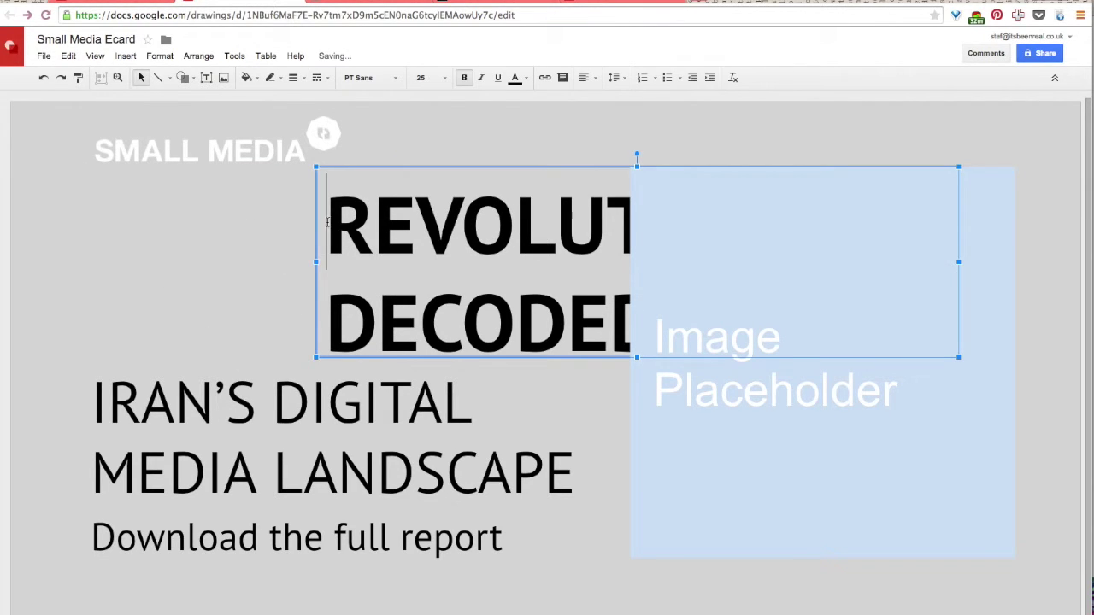
drag(320, 224, 85, 217)
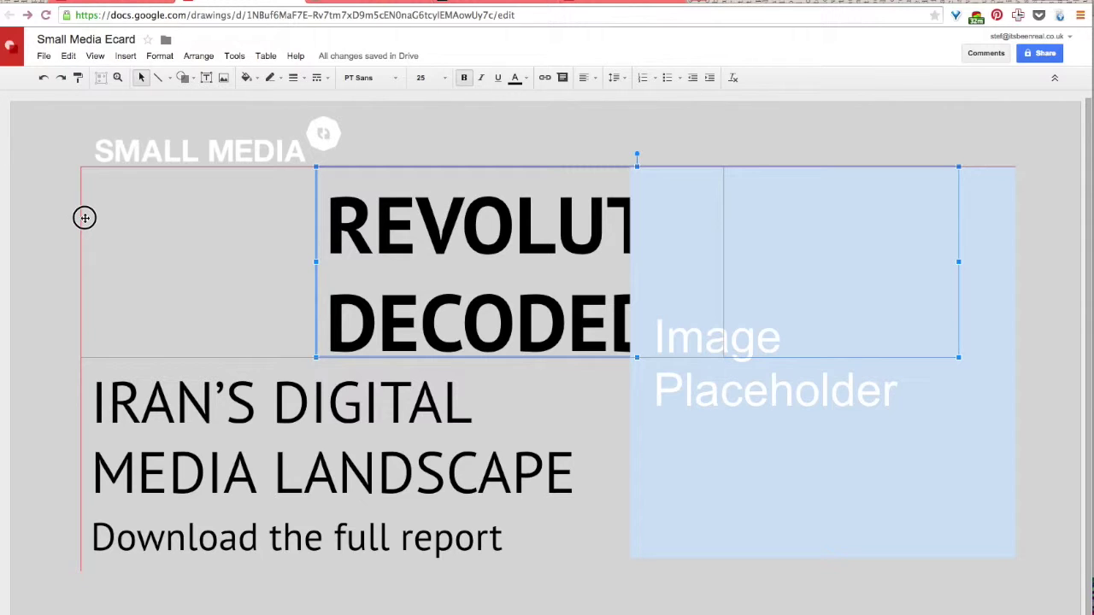
drag(85, 218, 85, 218)
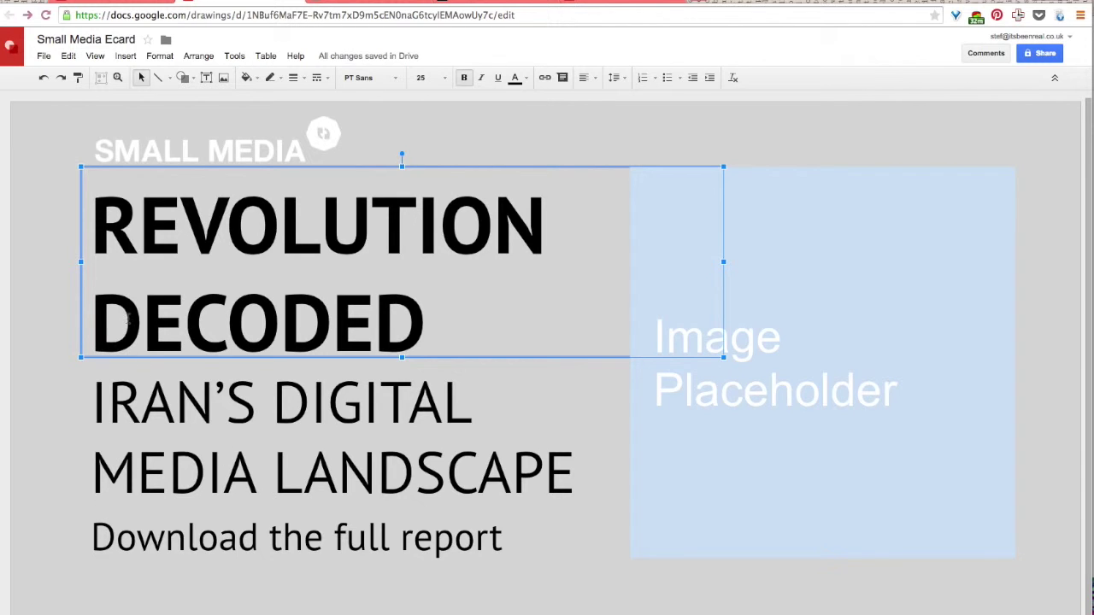
mouse_move(85, 281)
mouse_down()
mouse_move(105, 282)
mouse_move(82, 283)
mouse_up()
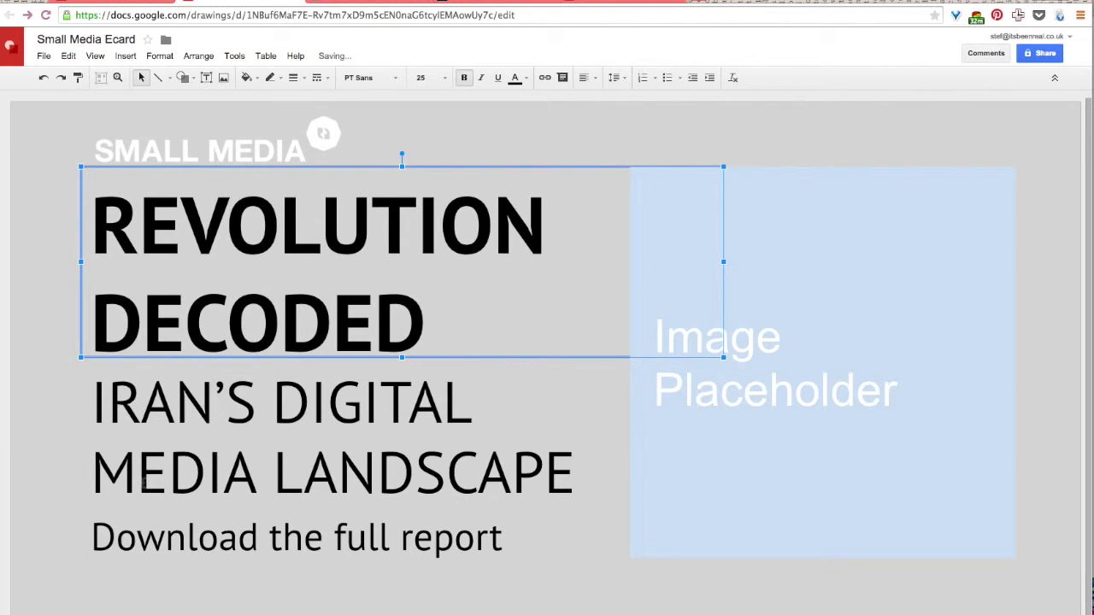
click(137, 473)
click(116, 538)
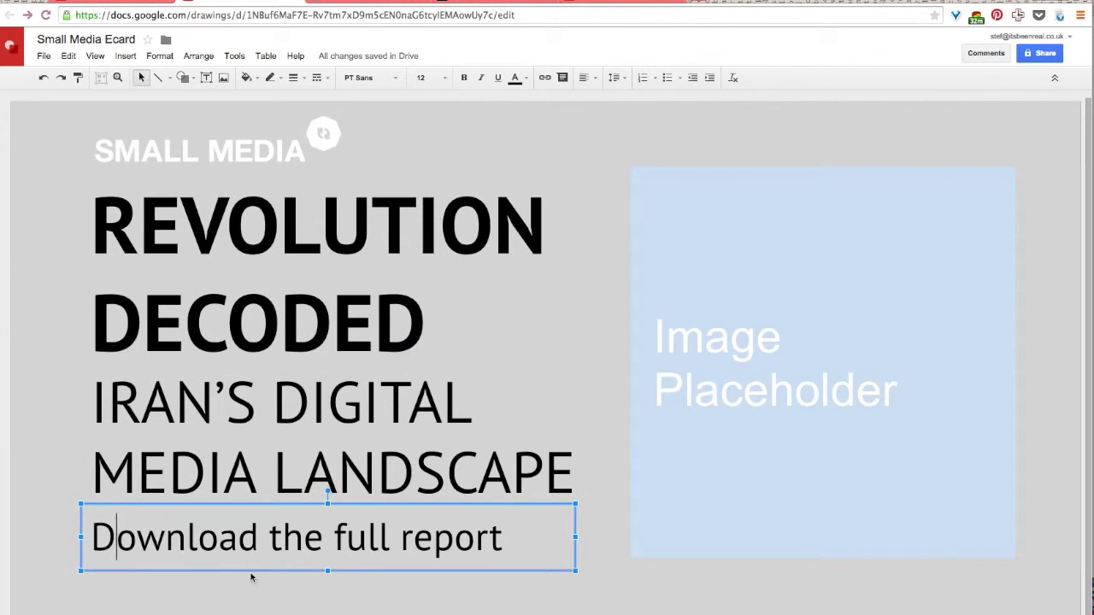
drag(254, 569, 257, 544)
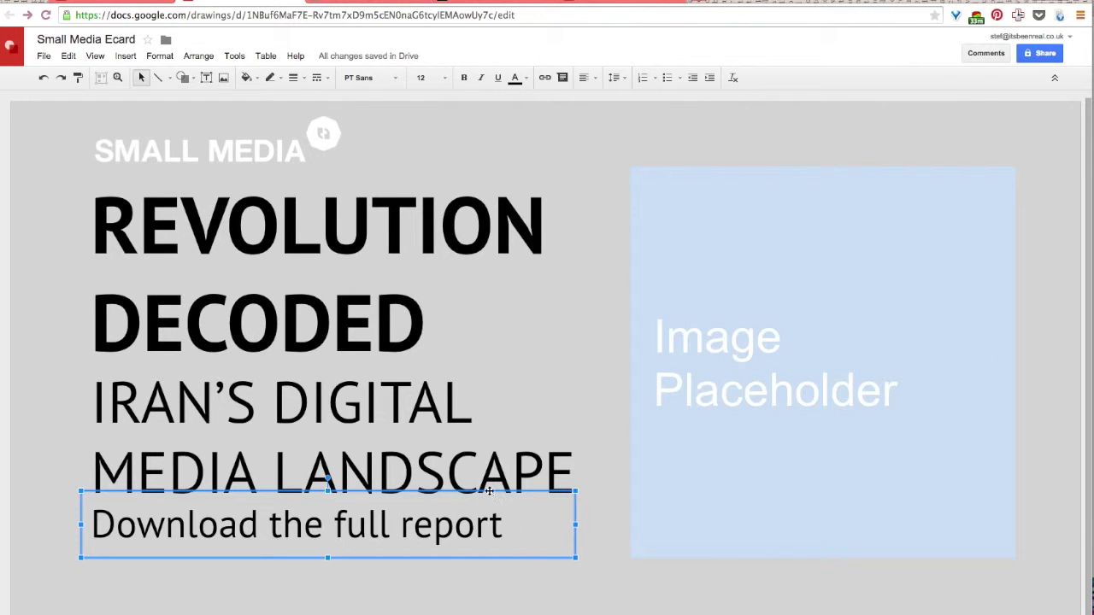
mouse_move(489, 495)
mouse_down()
mouse_move(489, 516)
mouse_move(491, 507)
mouse_up()
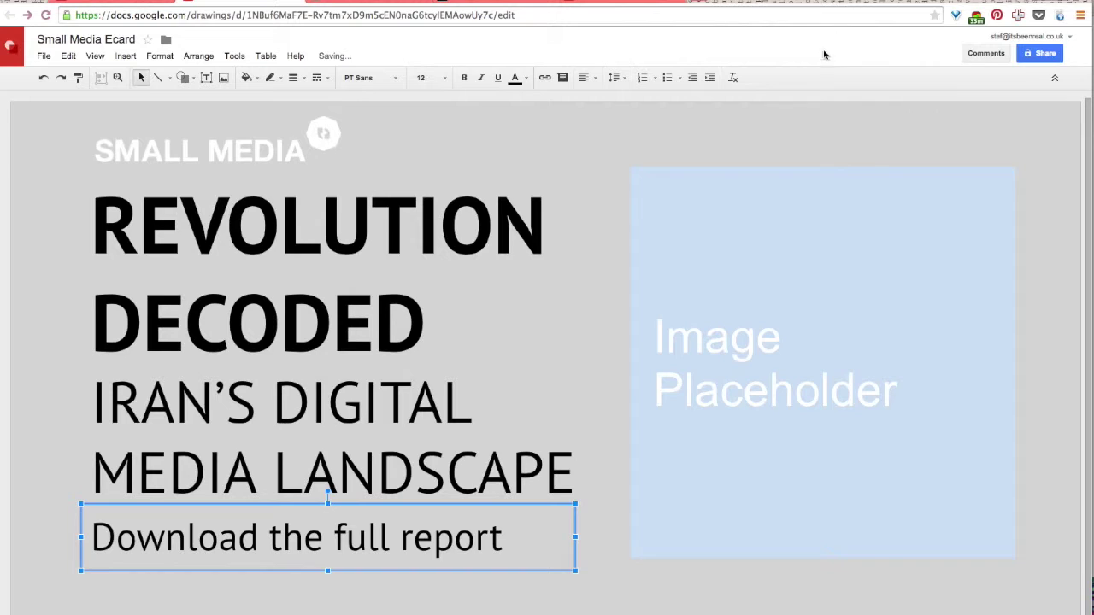
click(600, 335)
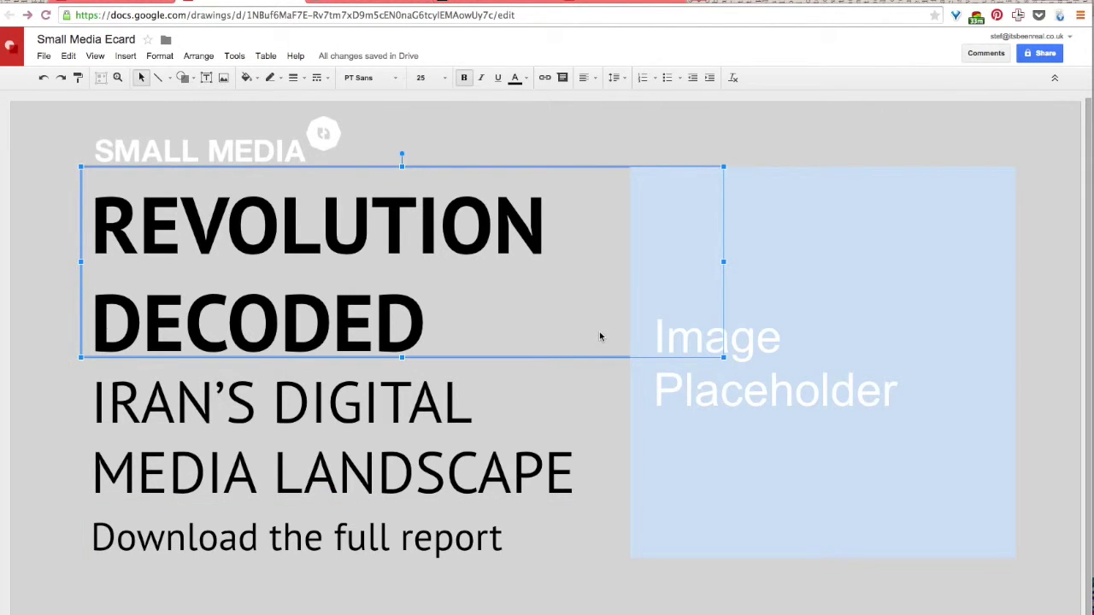
click(578, 163)
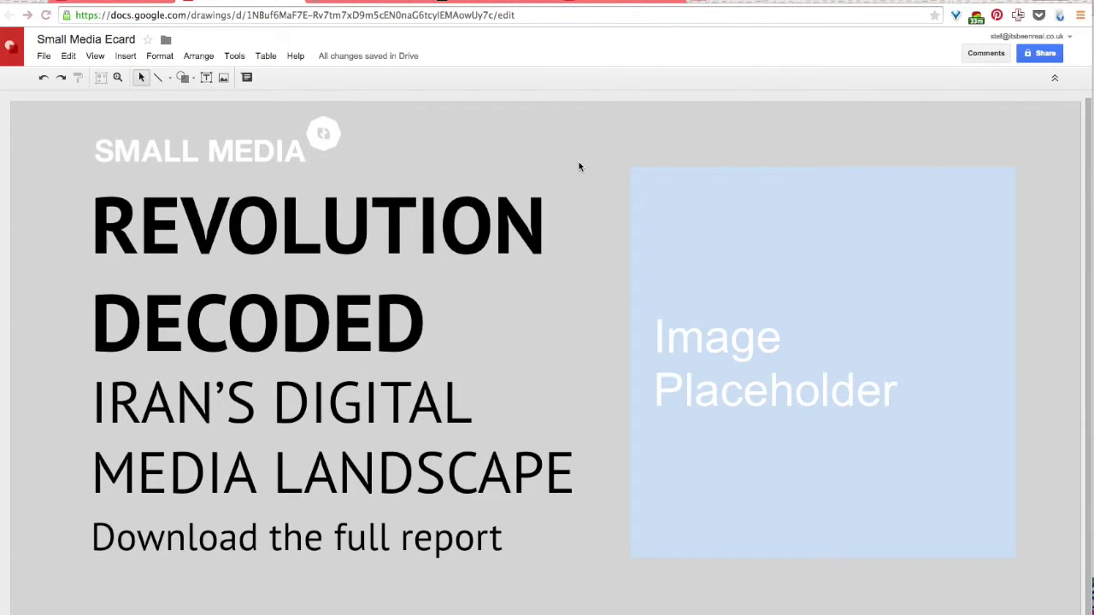
click(537, 226)
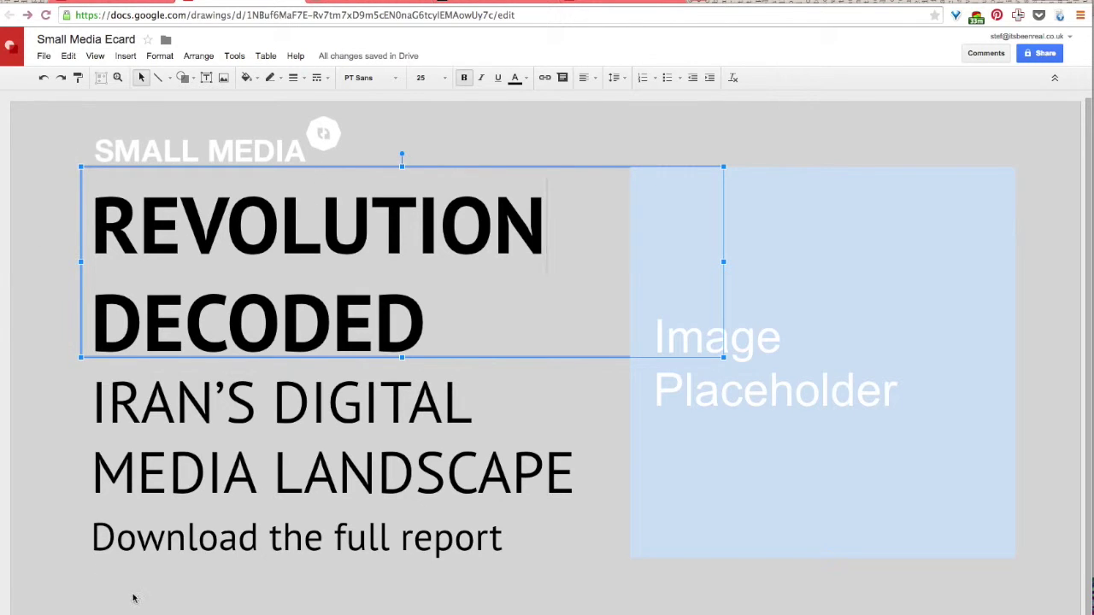
click(338, 470)
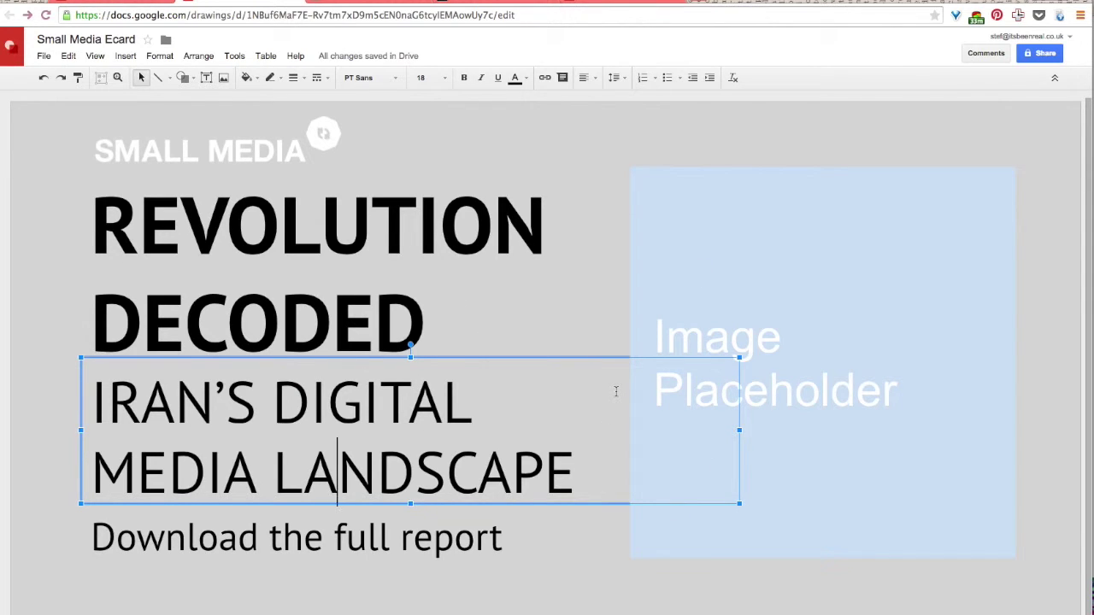
click(350, 320)
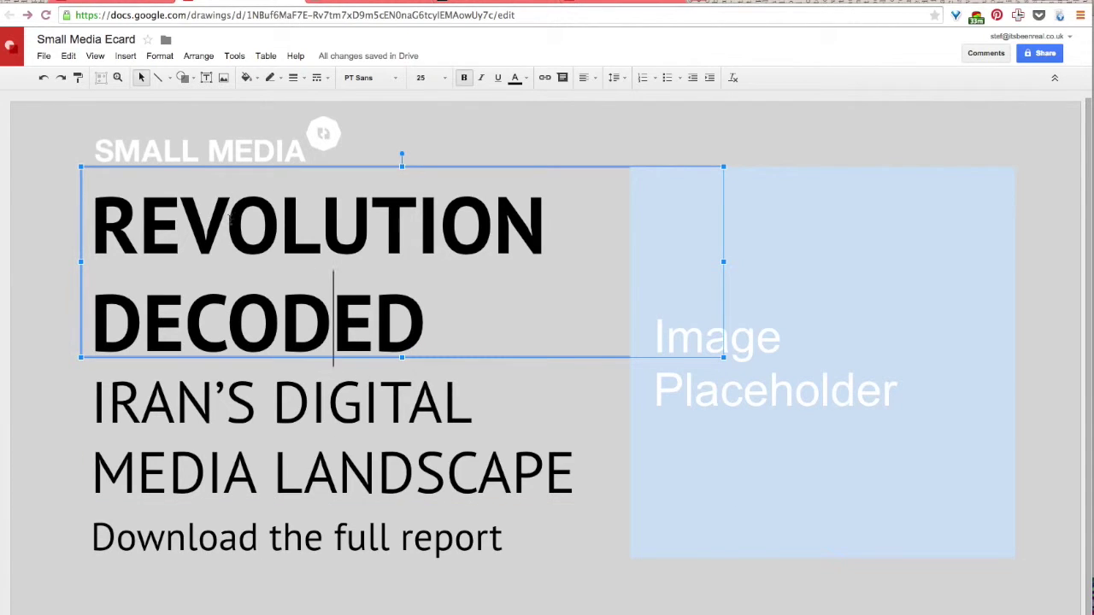
click(228, 224)
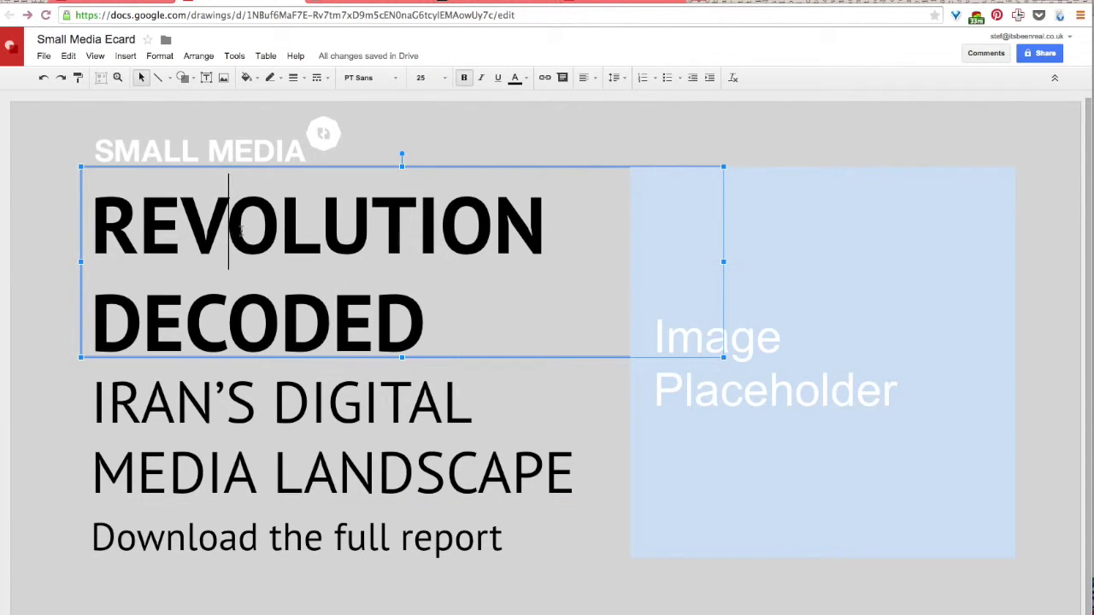
click(82, 196)
click(124, 156)
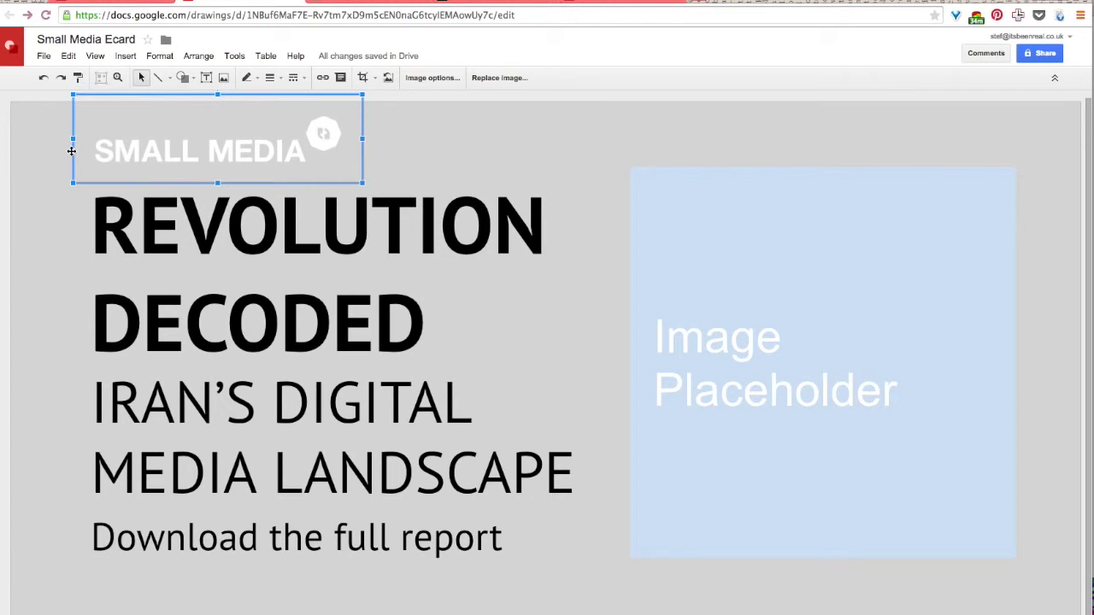
Step: Try moving the logo and undo it, then nudge the subtitle box up and back down
drag(68, 149, 343, 164)
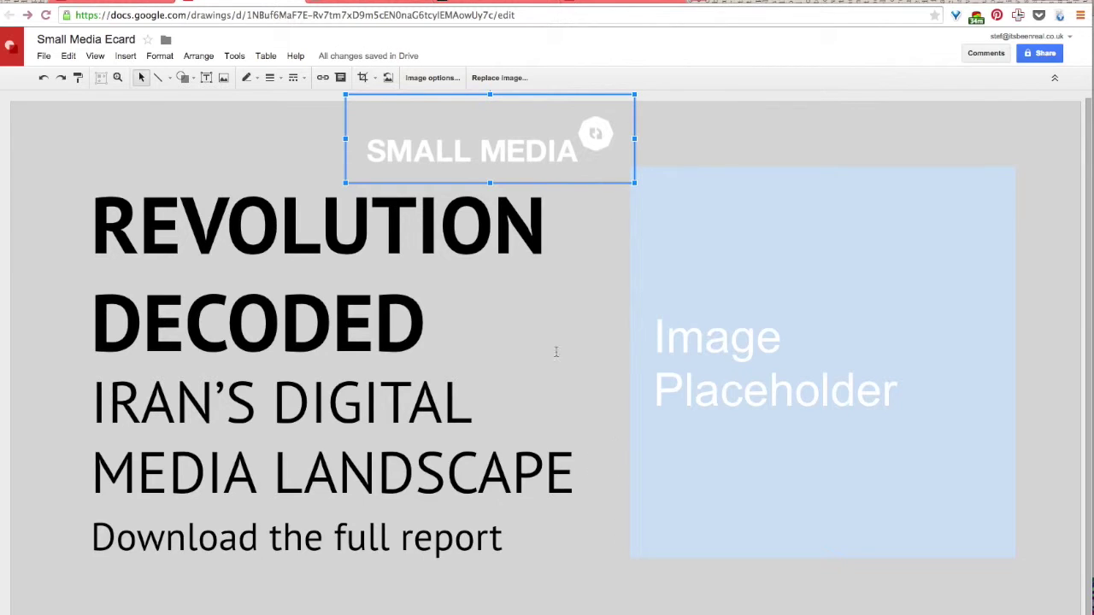
key(ctrl+z)
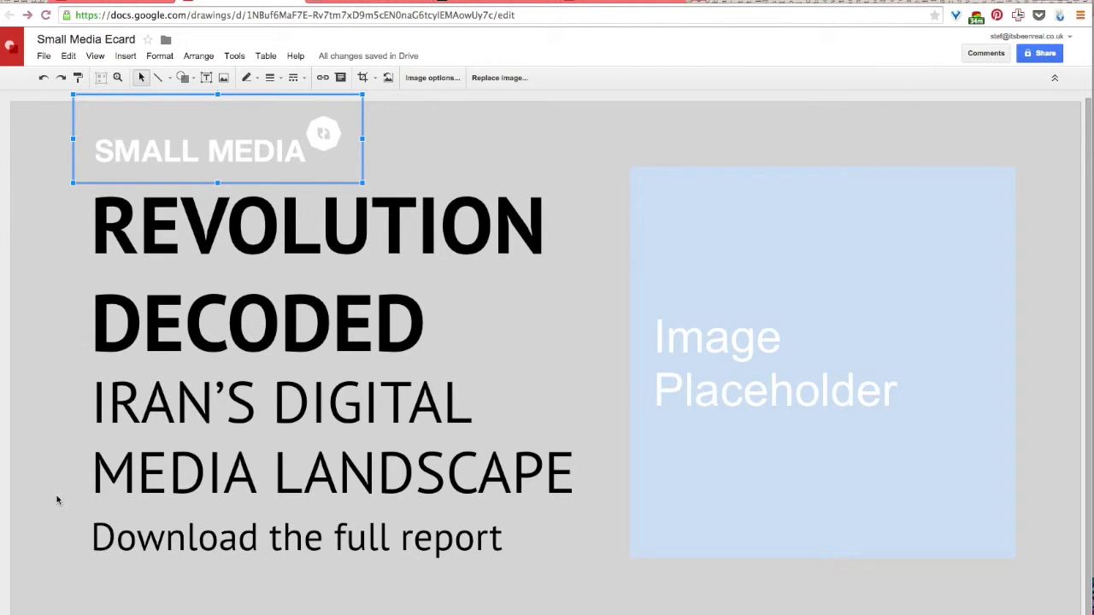
click(258, 528)
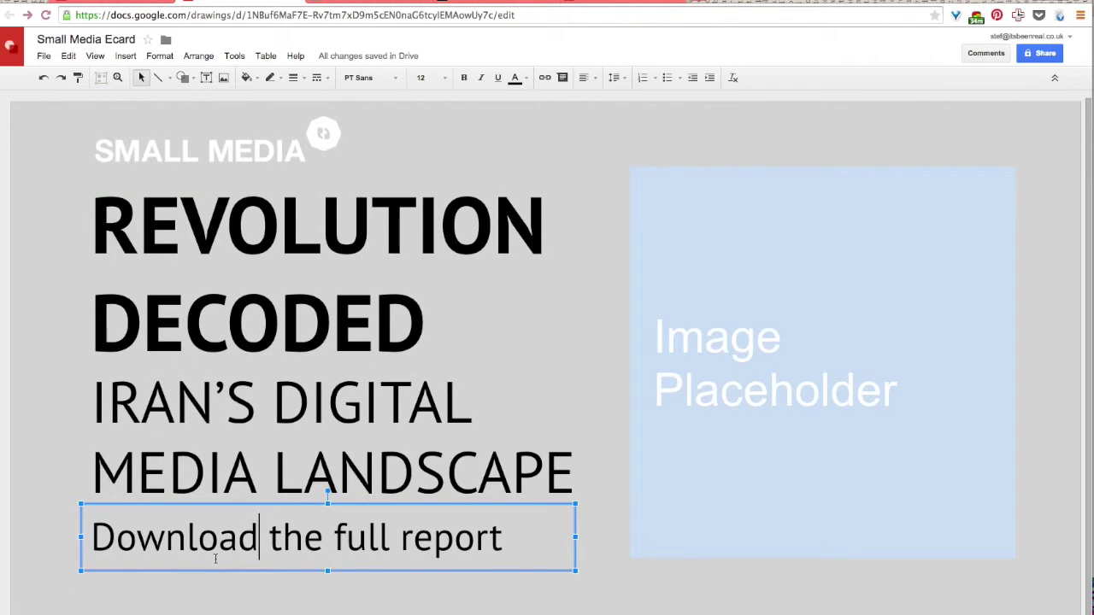
click(204, 426)
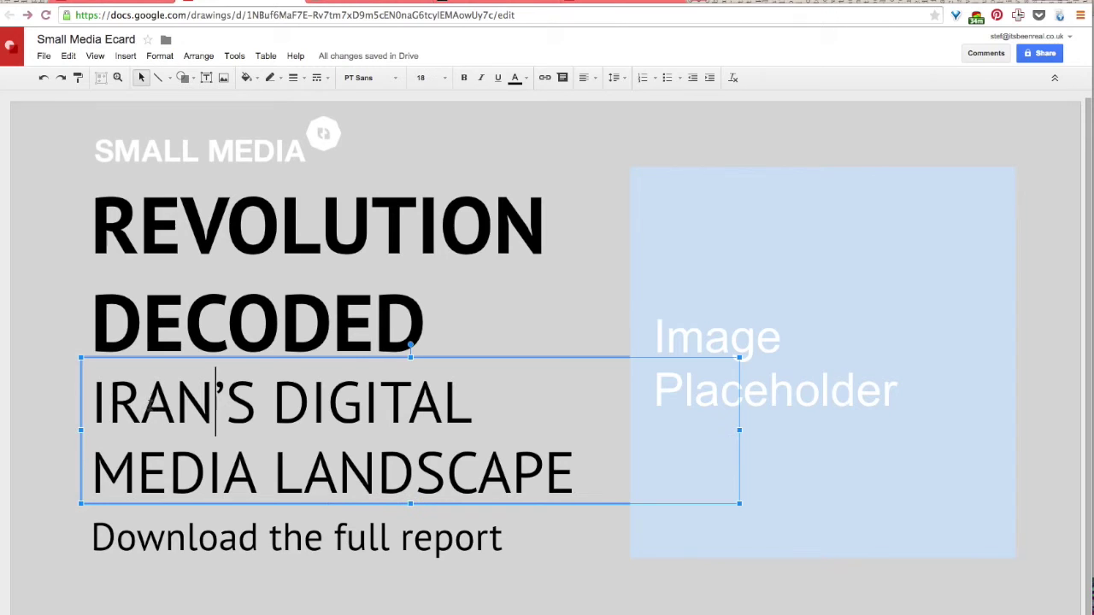
drag(142, 356, 143, 351)
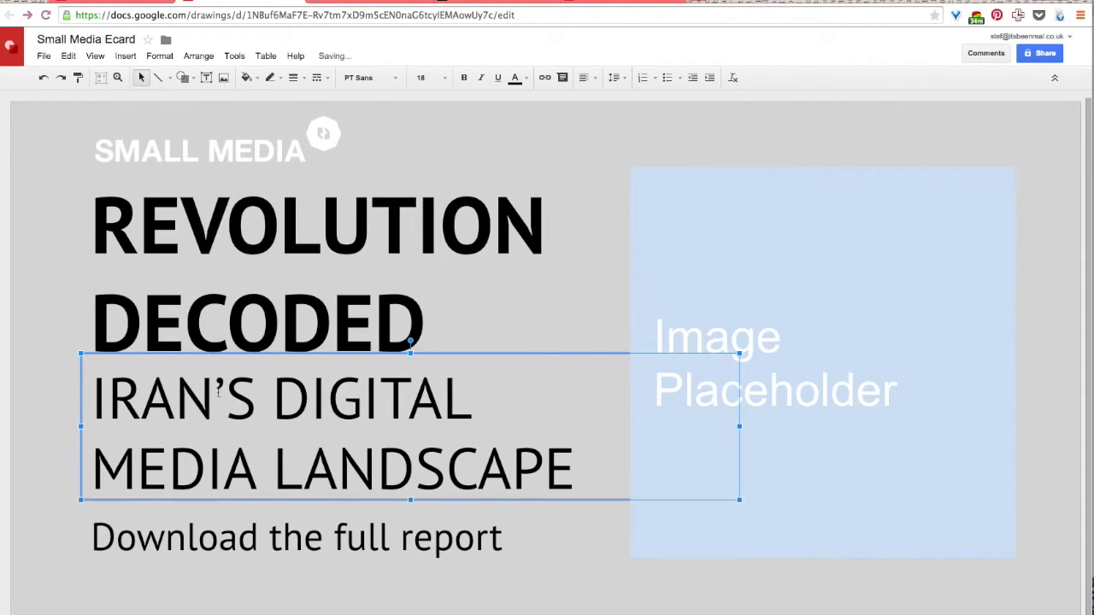
key(Down)
key(Down)
key(Down)
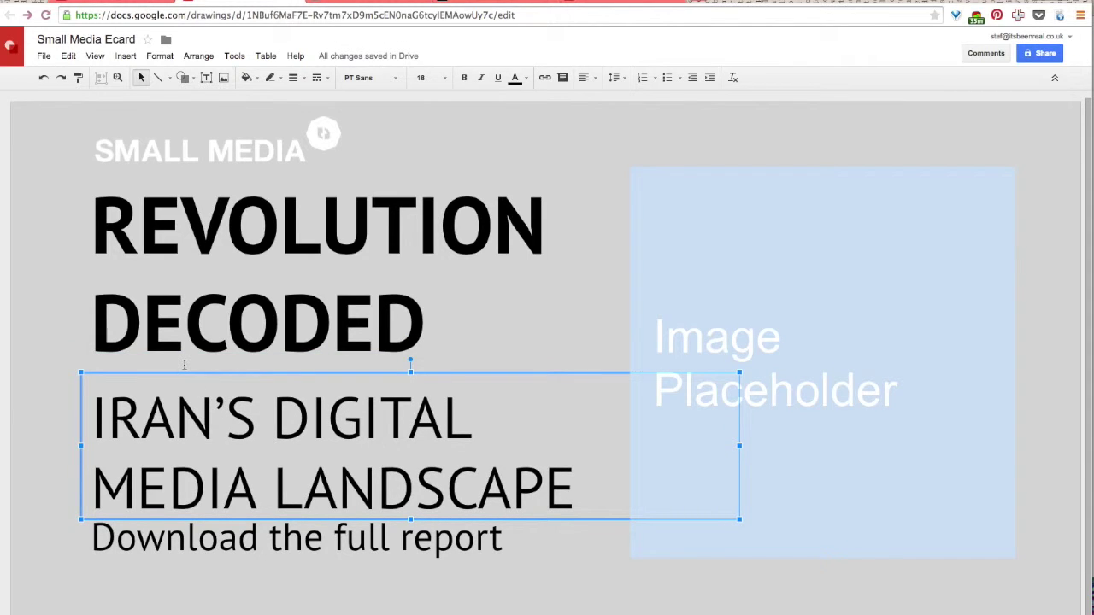
key(ctrl+shift+f)
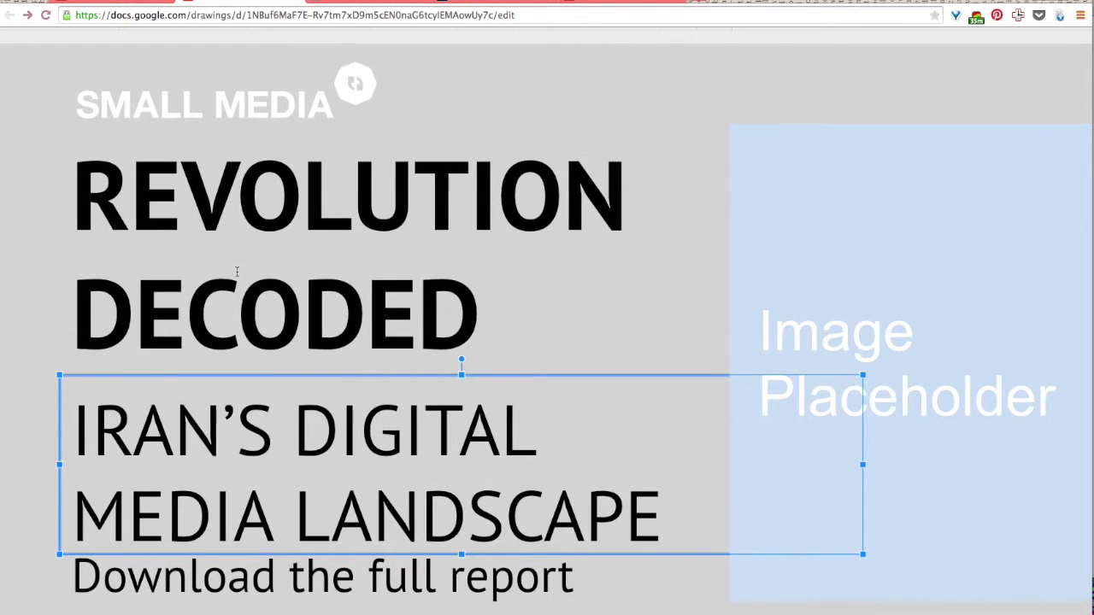
key(ctrl+shift+f)
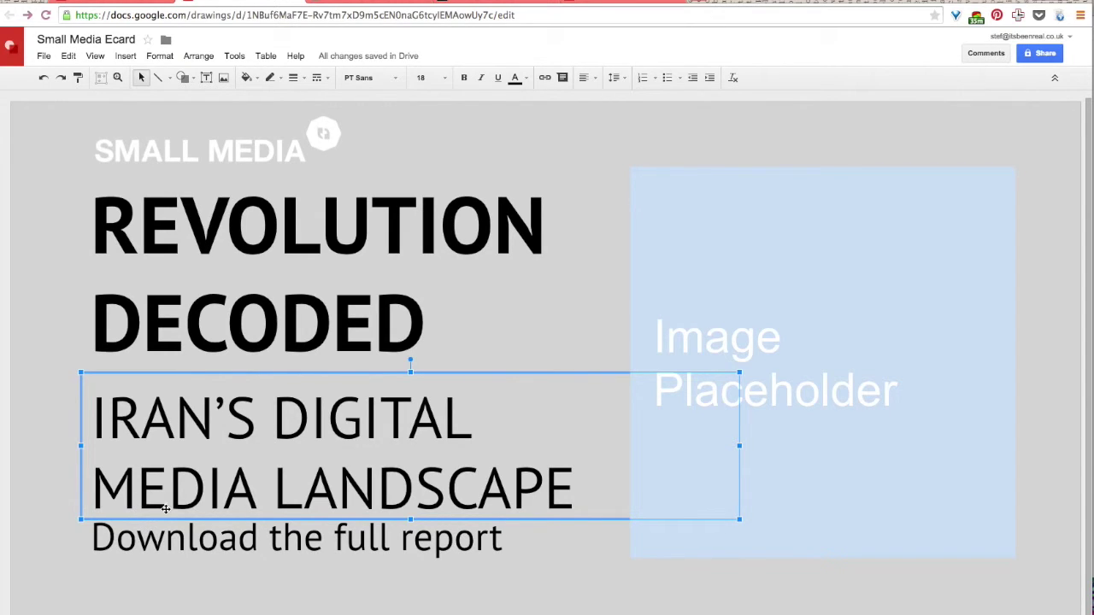
Step: Move the IRAN'S DIGITAL MEDIA LANDSCAPE subtitle up to sit closer beneath DECODED
click(229, 553)
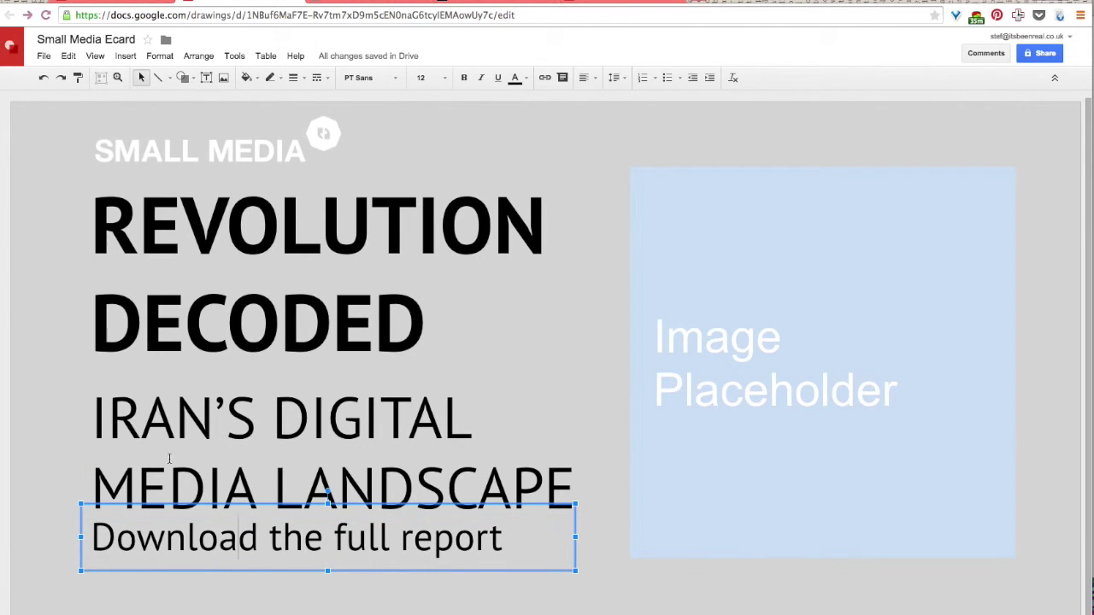
click(170, 423)
key(Home)
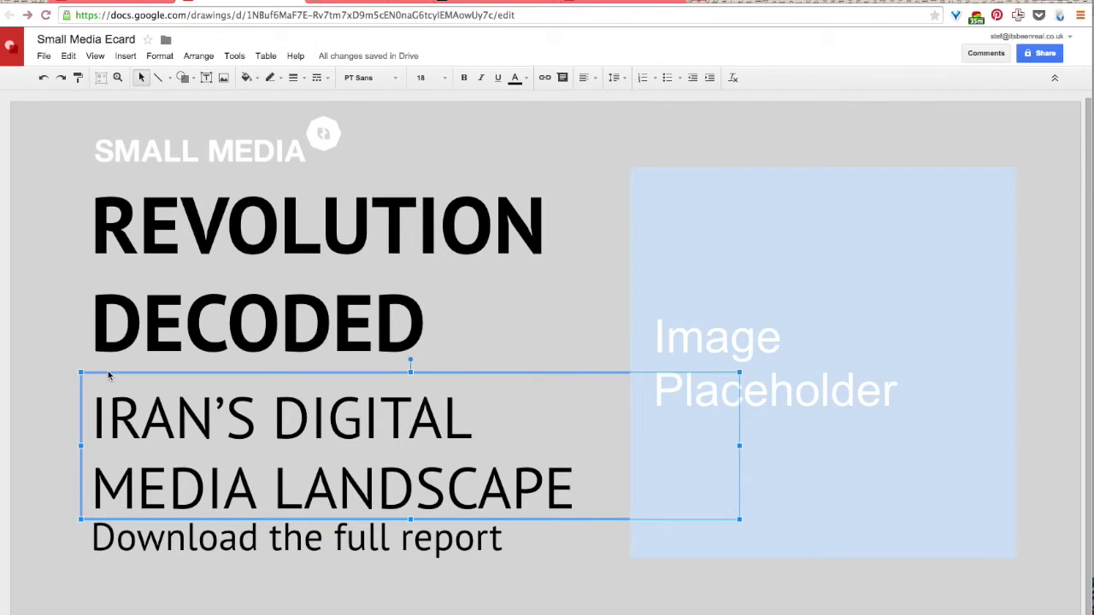
drag(108, 374, 109, 354)
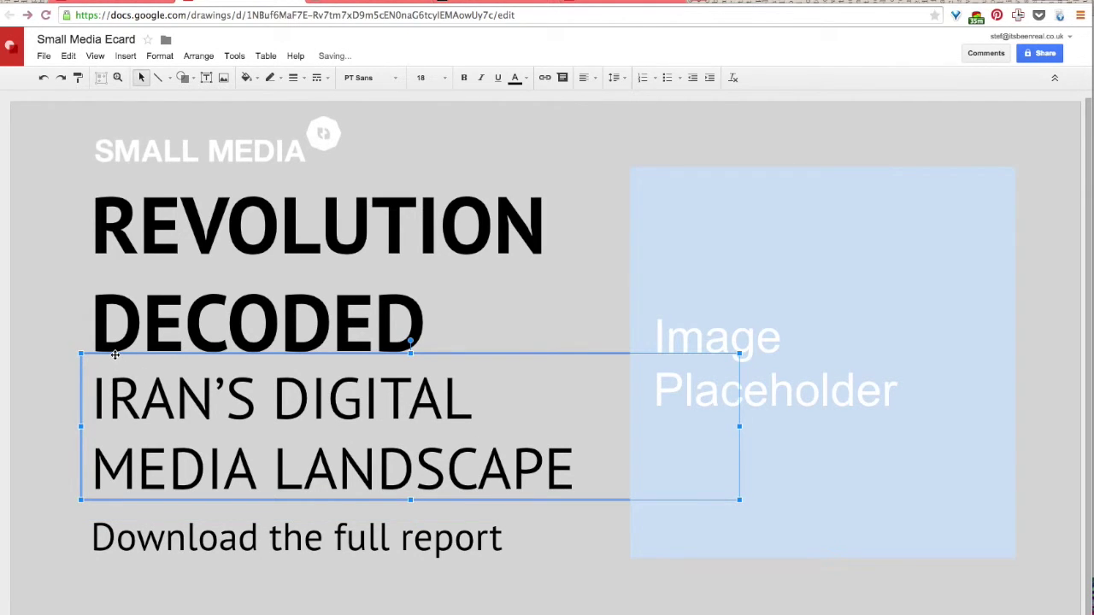
drag(114, 354, 115, 365)
click(53, 458)
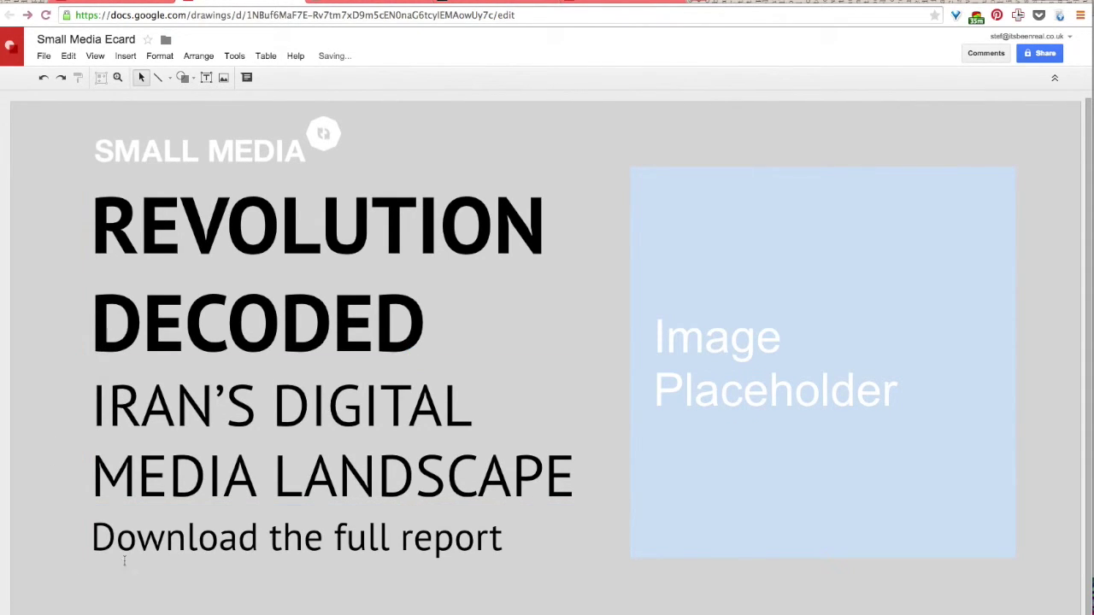
Step: Lower the 'Download the full report' line slightly to even the gap below the subtitle
click(116, 547)
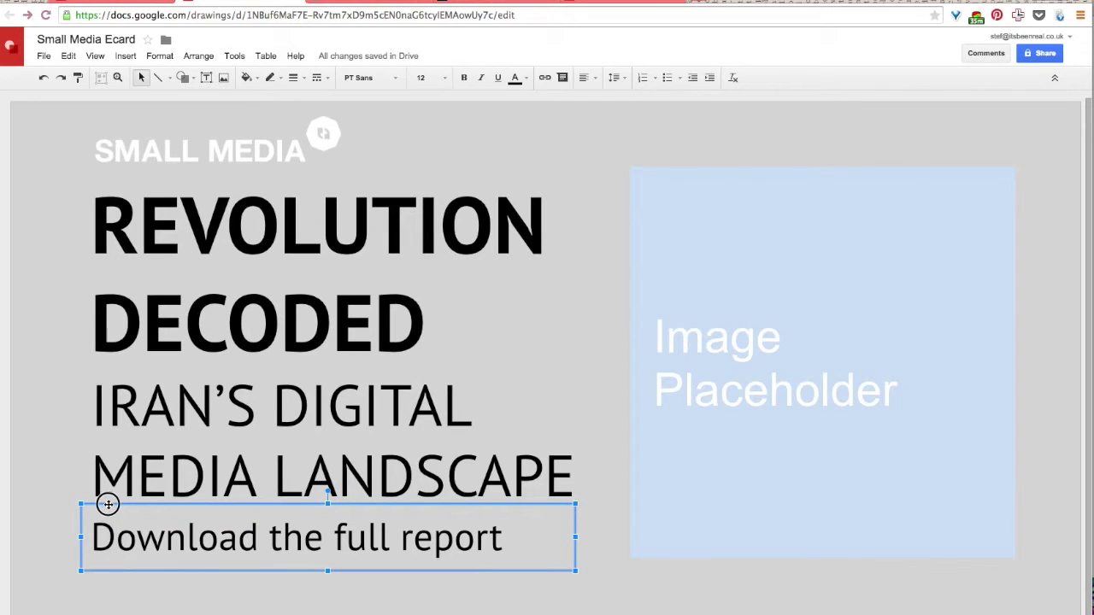
drag(107, 506, 109, 511)
click(56, 533)
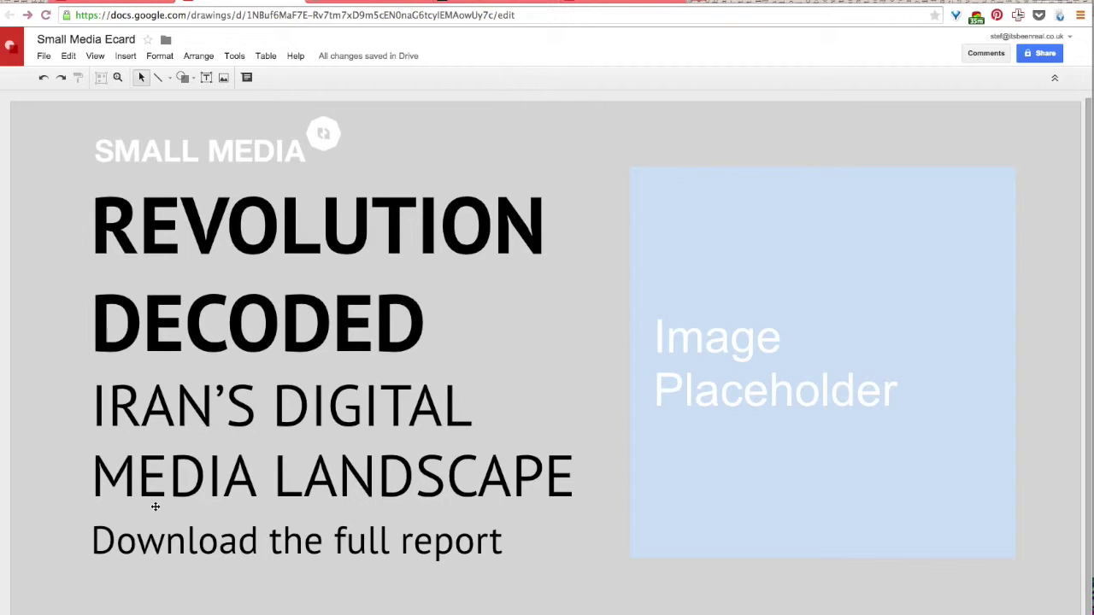
click(130, 297)
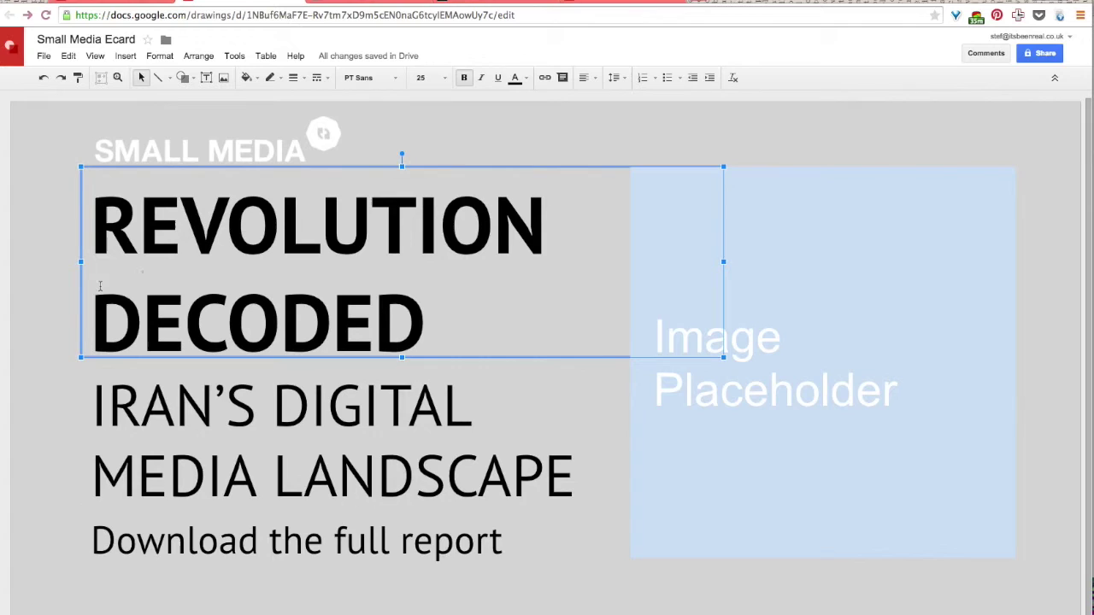
Step: Align the headline, subtitle and download line boxes to the same left margin
click(92, 224)
drag(84, 217, 79, 217)
click(99, 386)
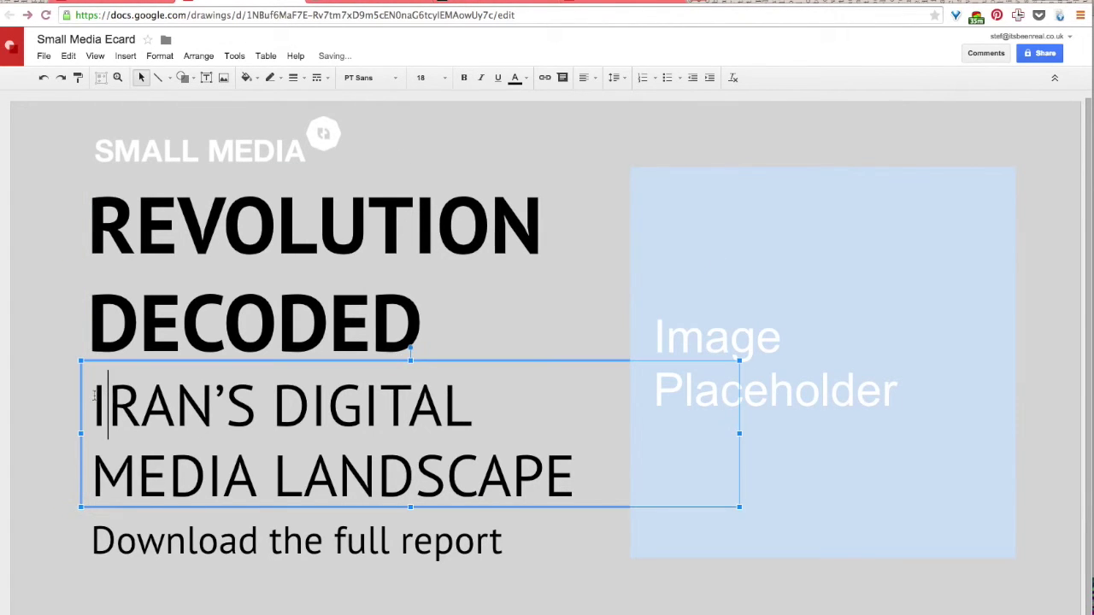
drag(87, 388, 77, 387)
click(99, 537)
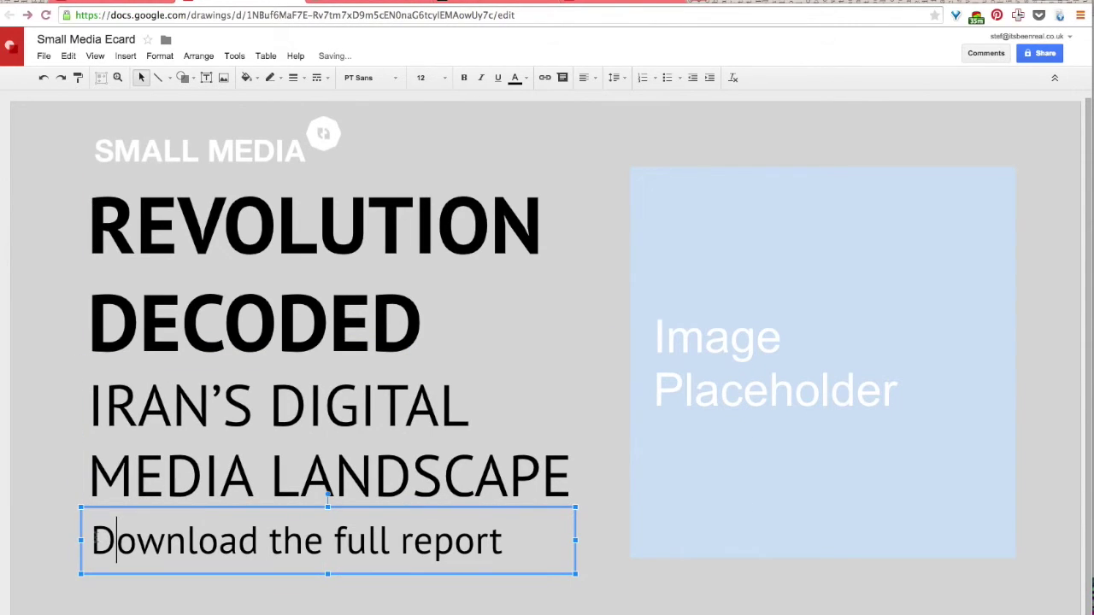
mouse_move(80, 523)
mouse_down()
mouse_move(94, 527)
mouse_move(77, 527)
mouse_up()
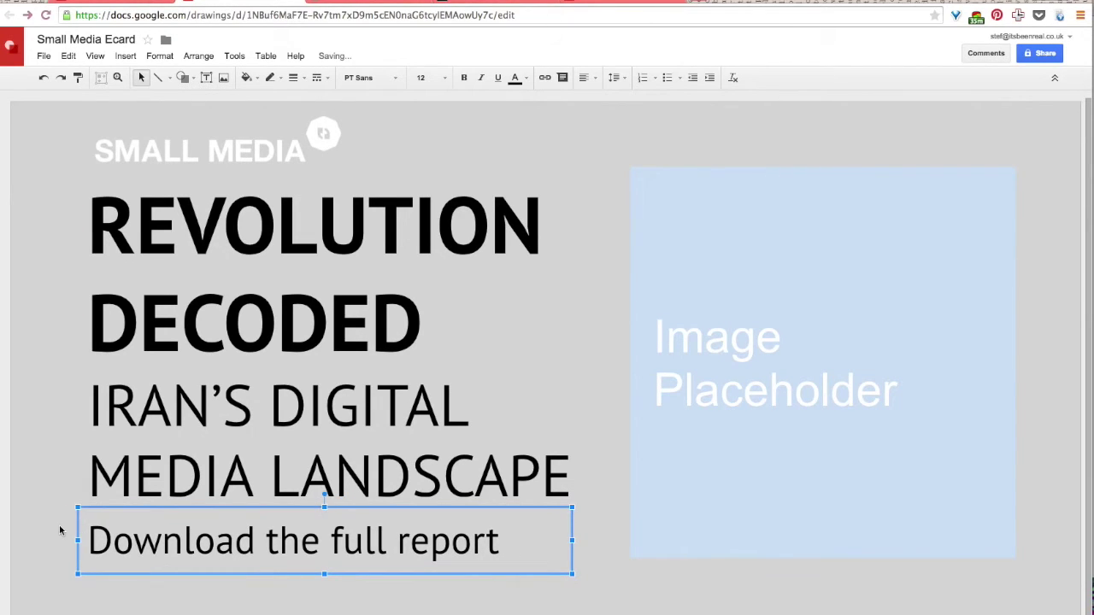
click(58, 530)
Step: Fine-tune the SMALL MEDIA logo's position so its left edge lines up with the text
click(130, 156)
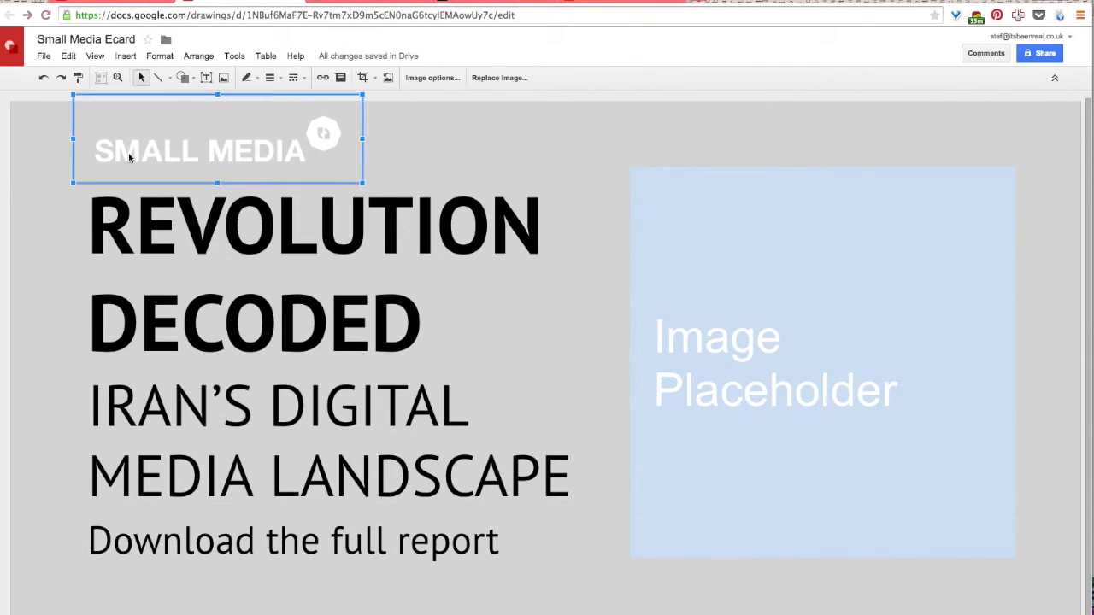
drag(137, 152, 130, 151)
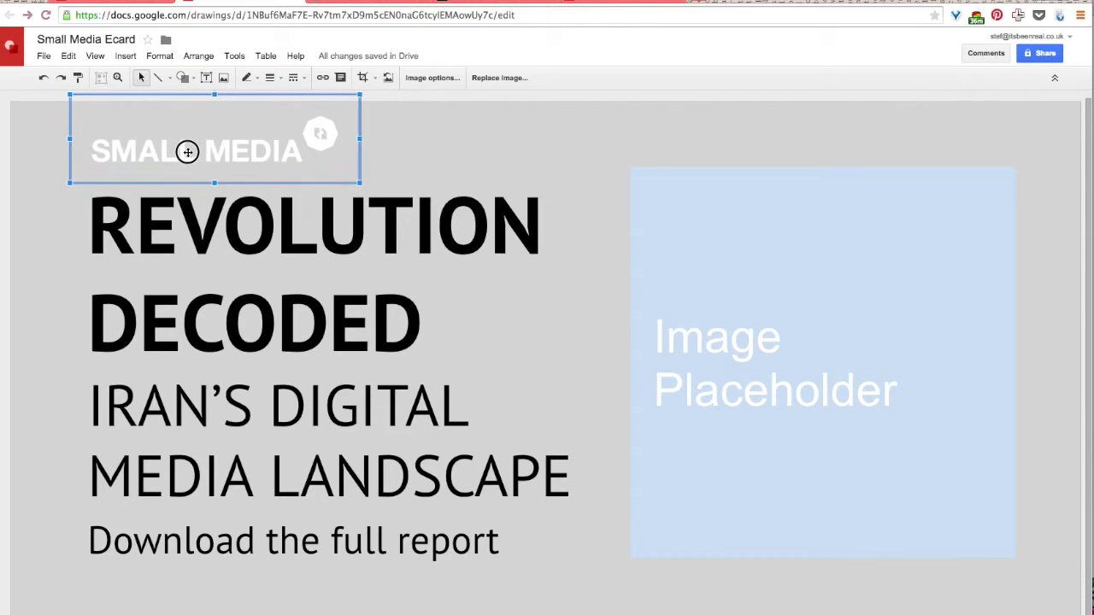
drag(188, 152, 180, 155)
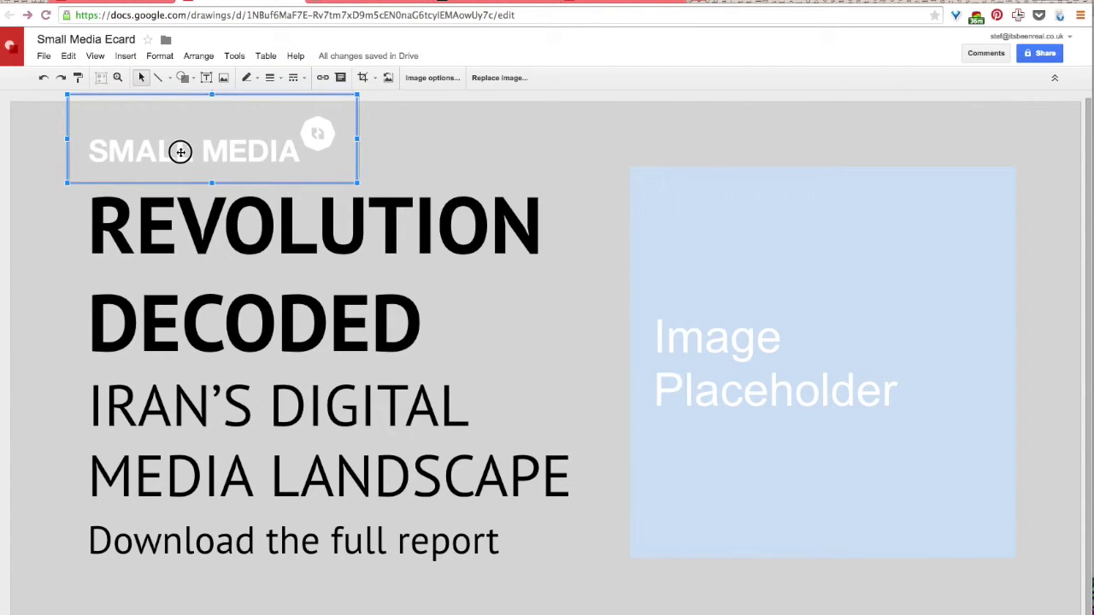
drag(179, 152, 182, 152)
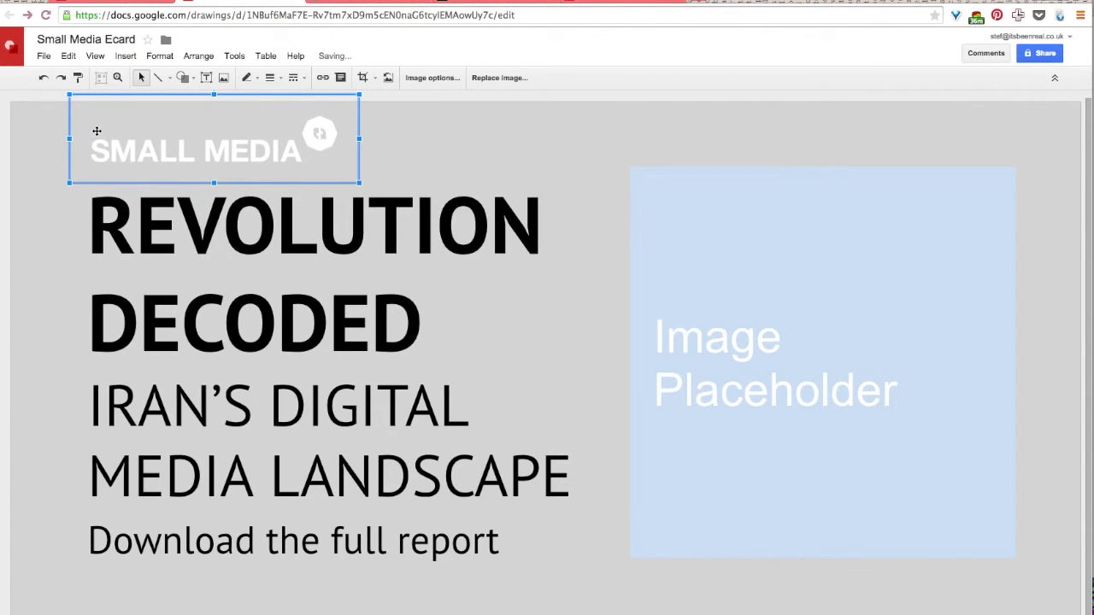
click(75, 382)
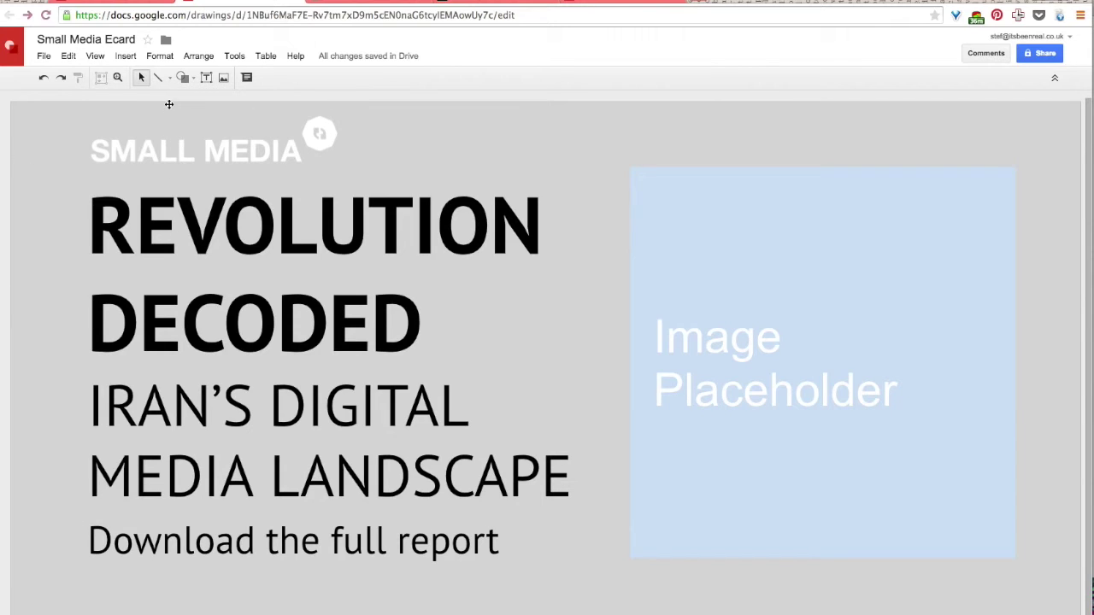
Step: Select the logo and three text boxes together and move them down a few nudges
click(145, 150)
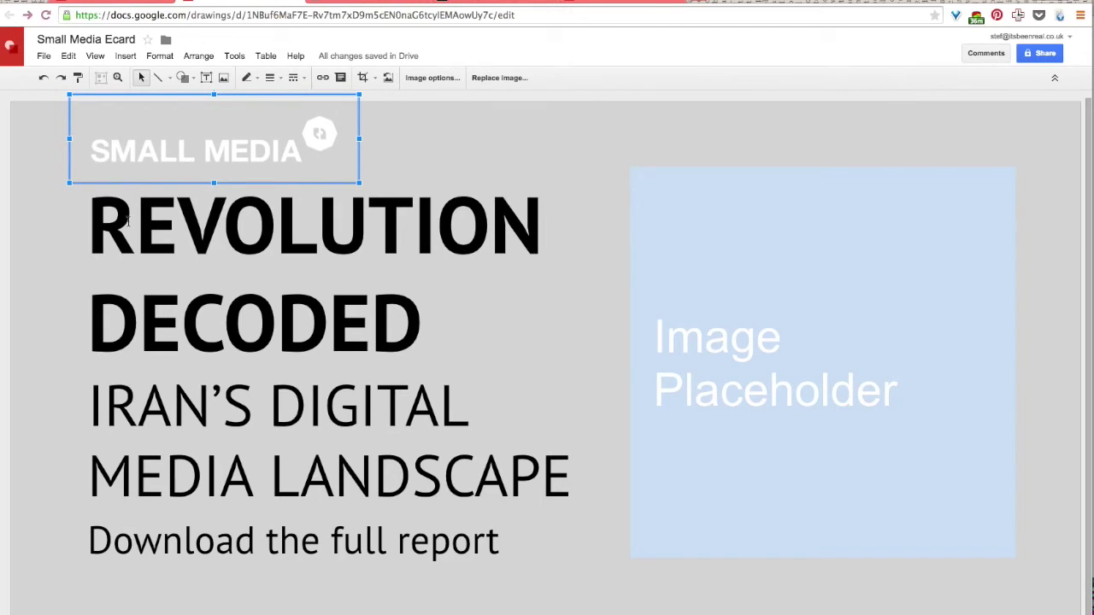
shift+click(89, 206)
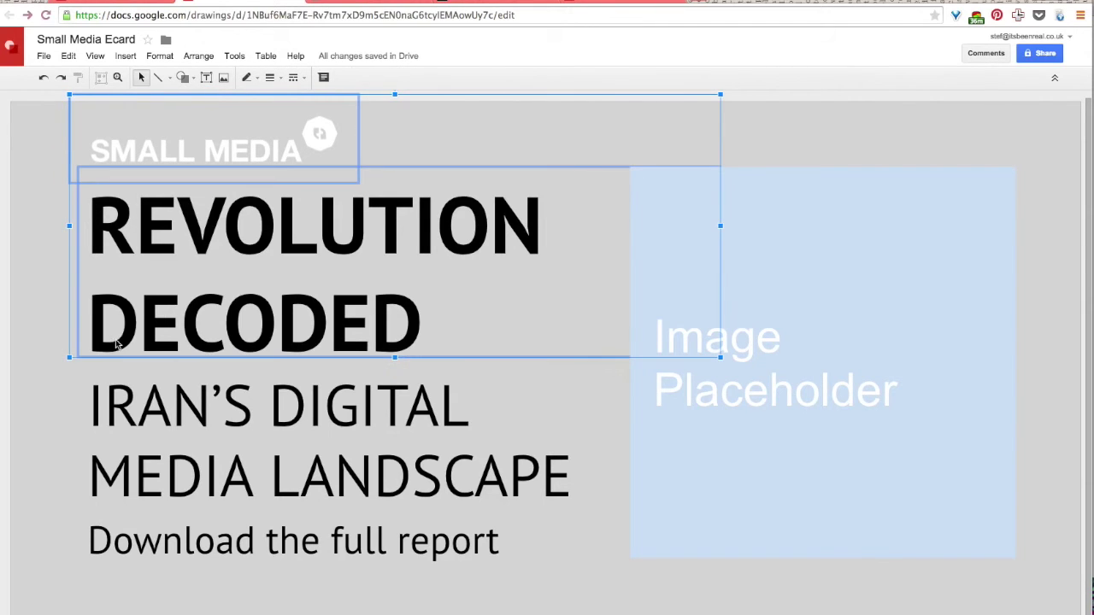
shift+click(96, 395)
shift+click(96, 530)
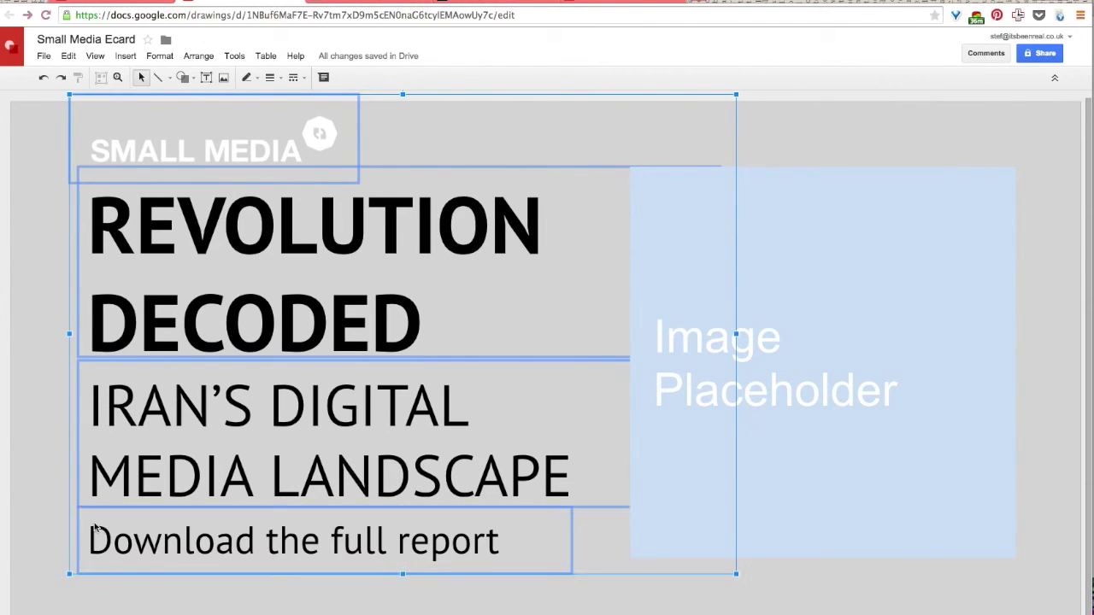
key(Down)
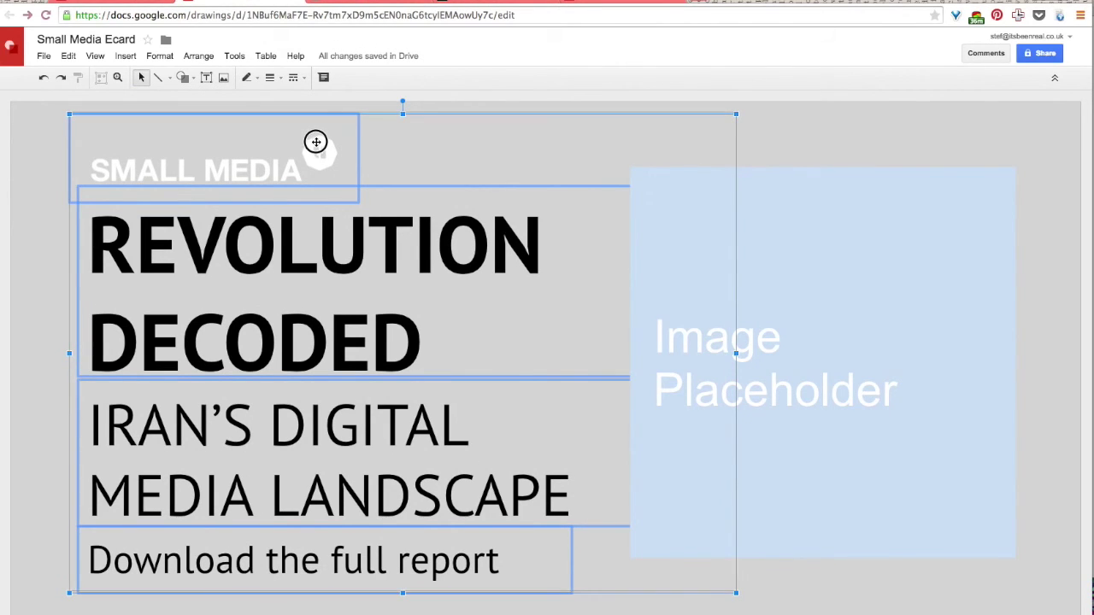
key(Up)
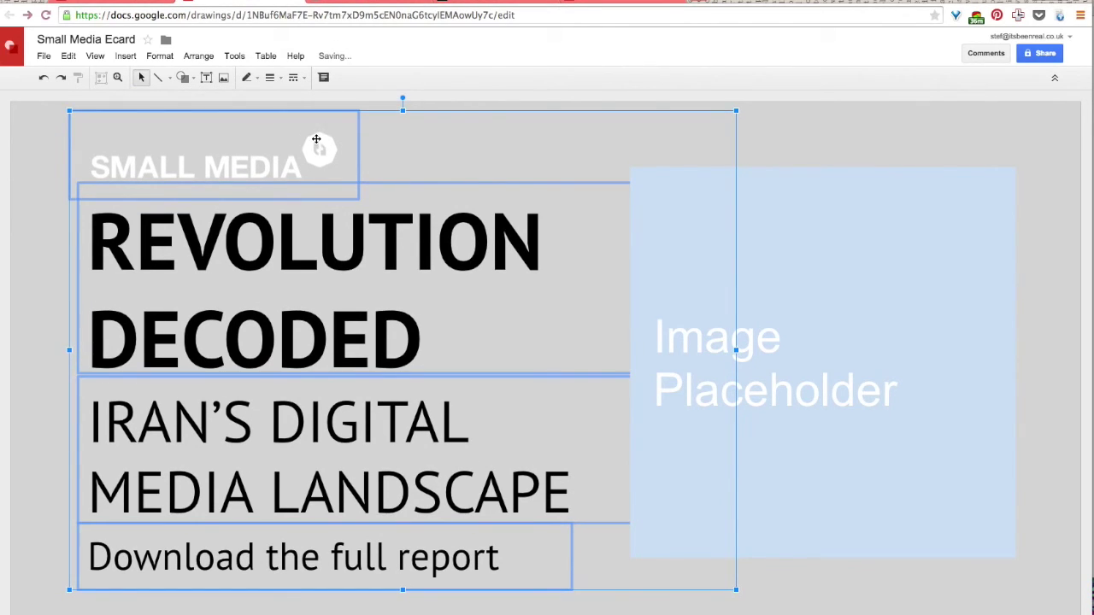
key(Down)
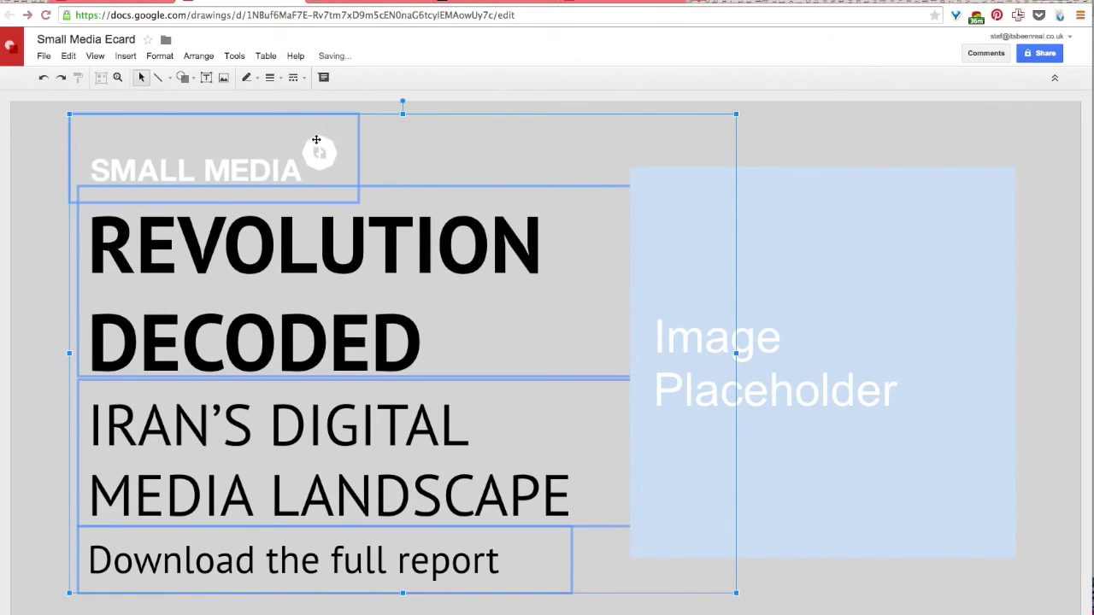
key(Down)
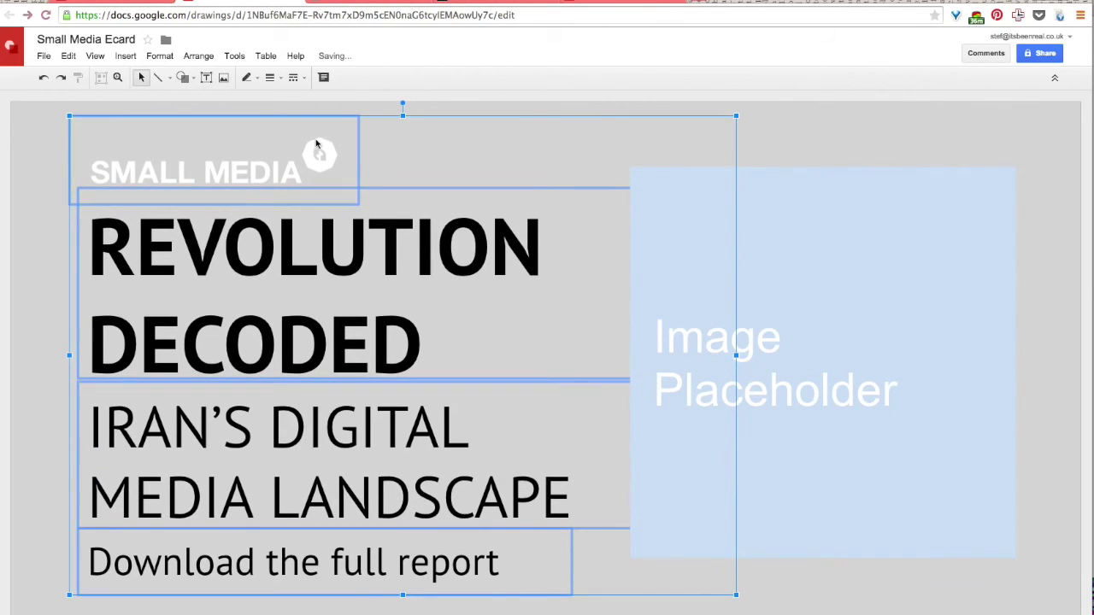
click(21, 362)
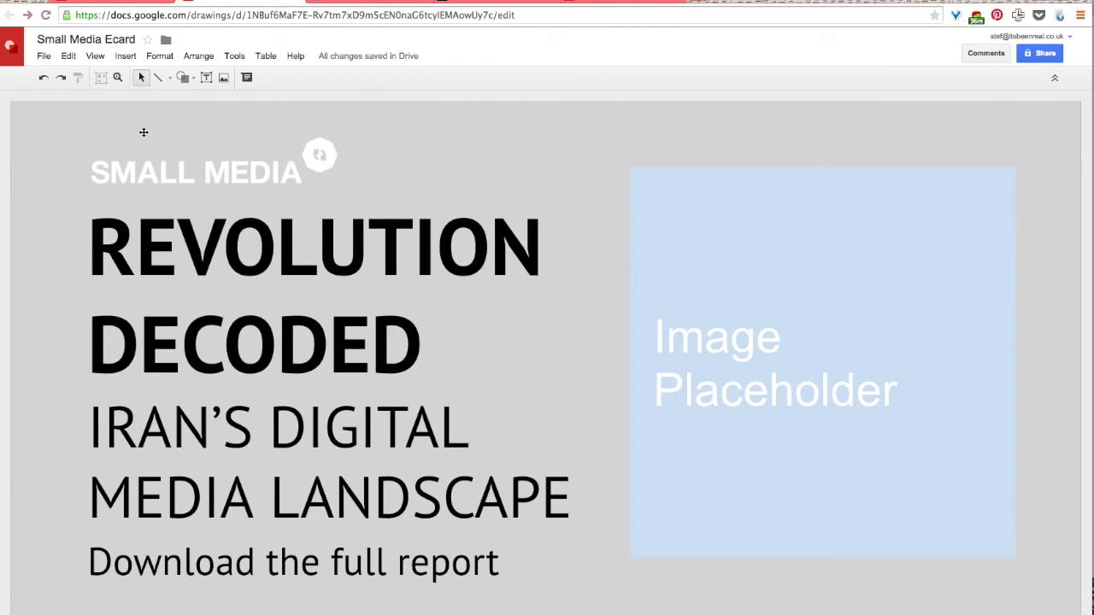
Step: Select every object on the card and shift the whole layout slightly lower
drag(81, 132, 137, 320)
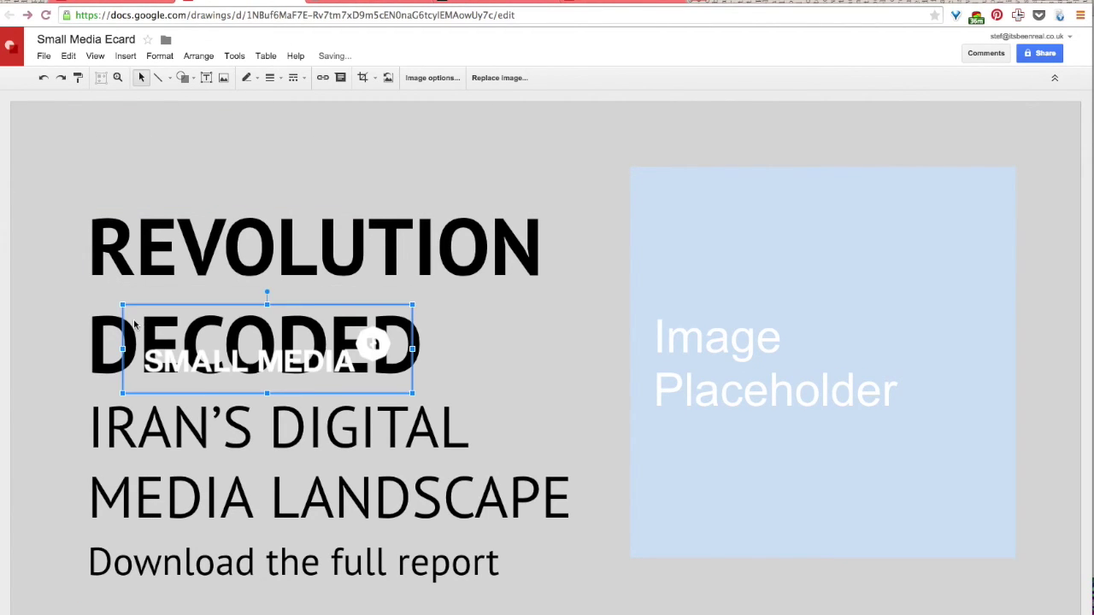
key(ctrl+z)
drag(41, 119, 264, 614)
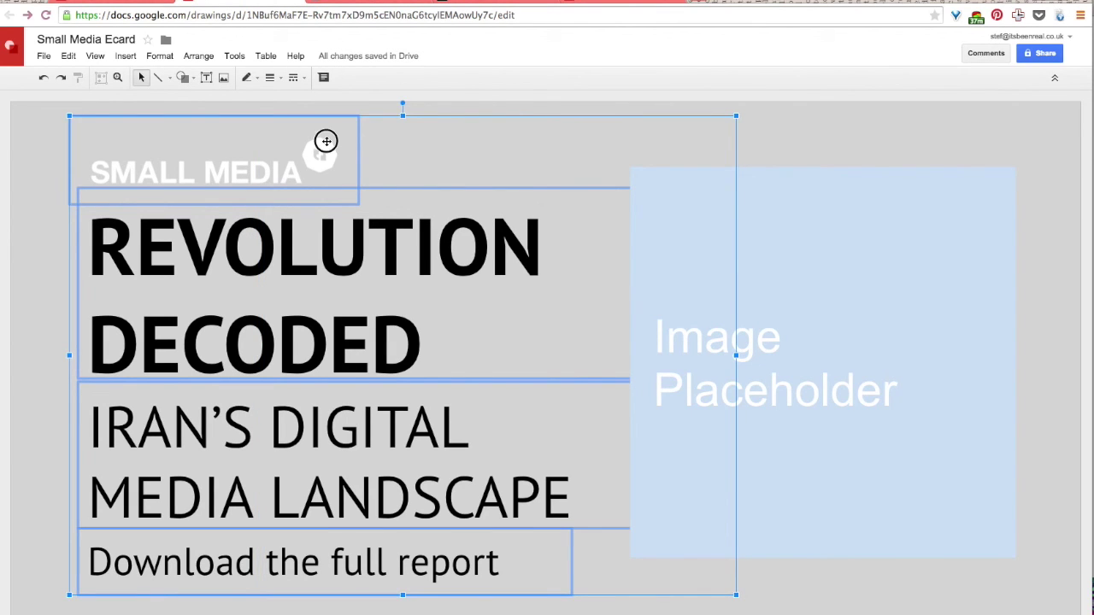
drag(325, 144, 327, 148)
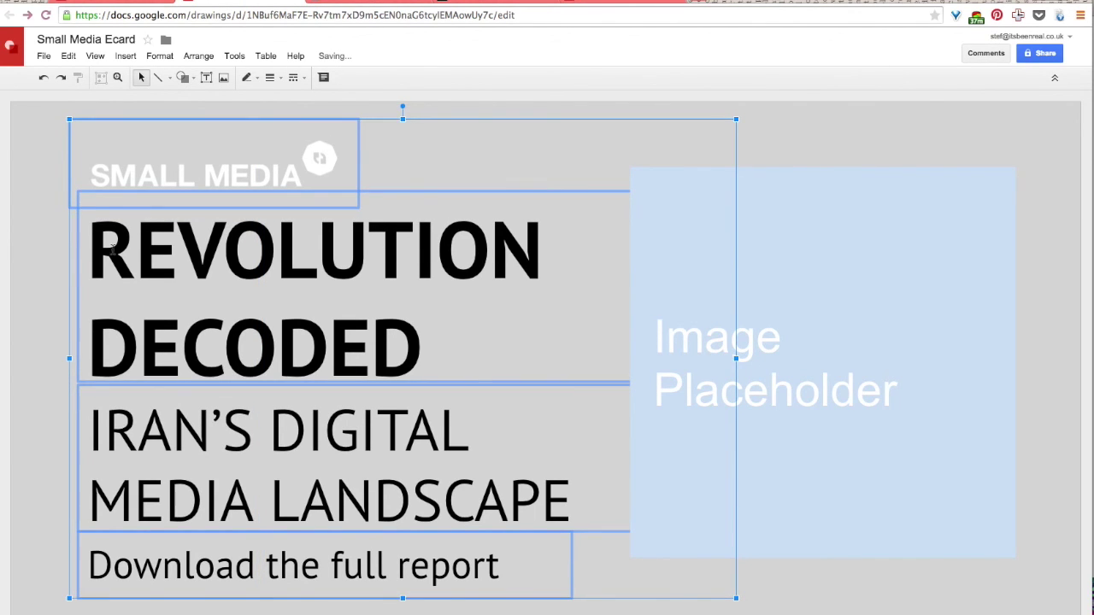
click(58, 297)
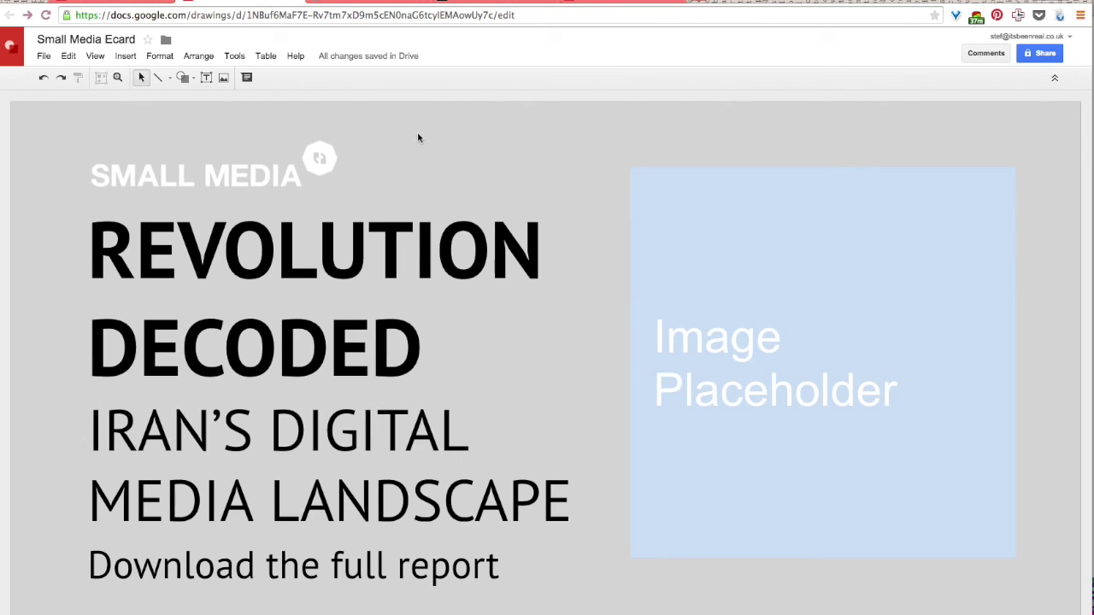
click(510, 327)
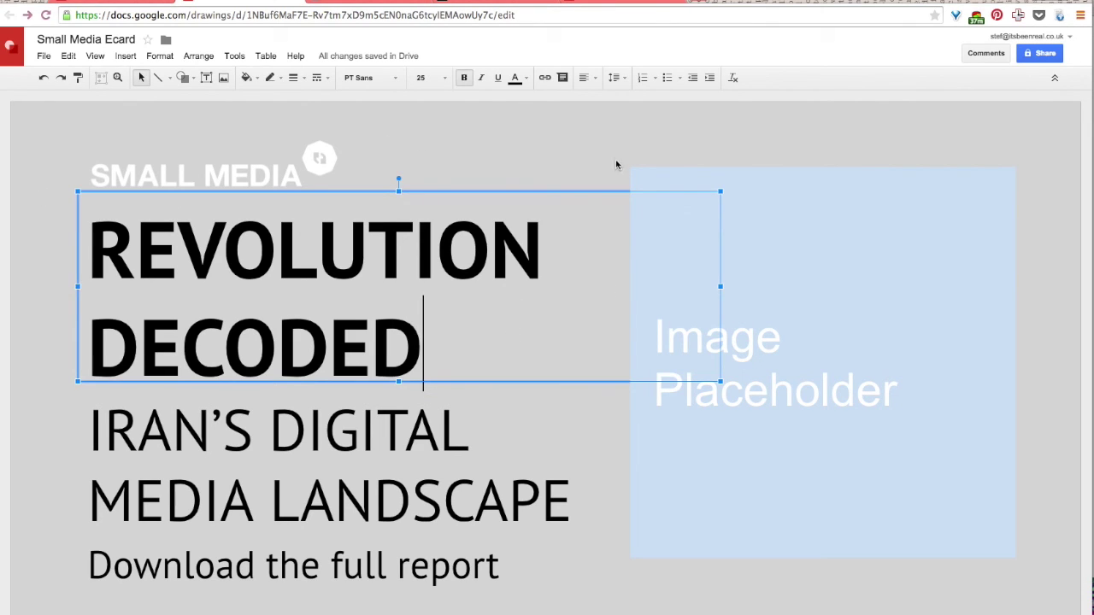